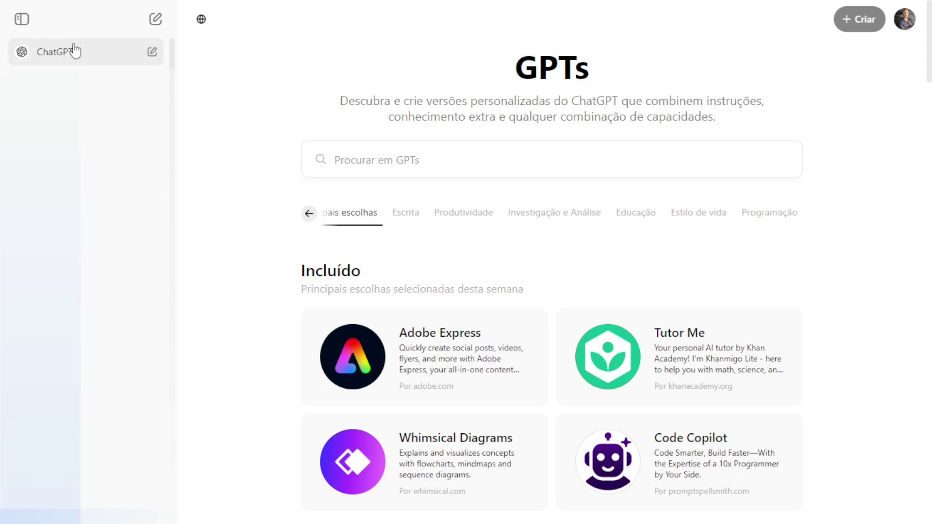
# Start a new chat and send the prompt "crie um modelo de ata de reunião".
pyautogui.click(150, 52)
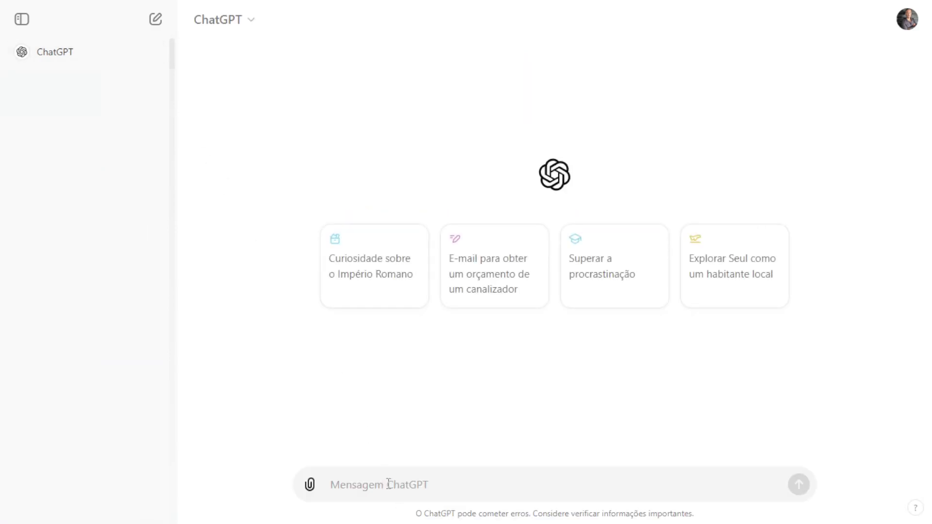
pyautogui.write('crie um modelo de ata')
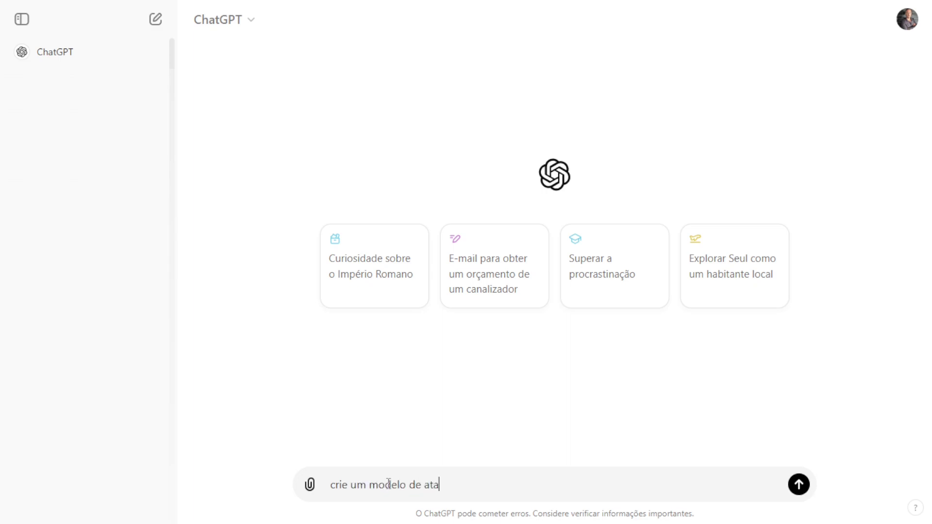
pyautogui.write(' de reunião')
pyautogui.press('Return')
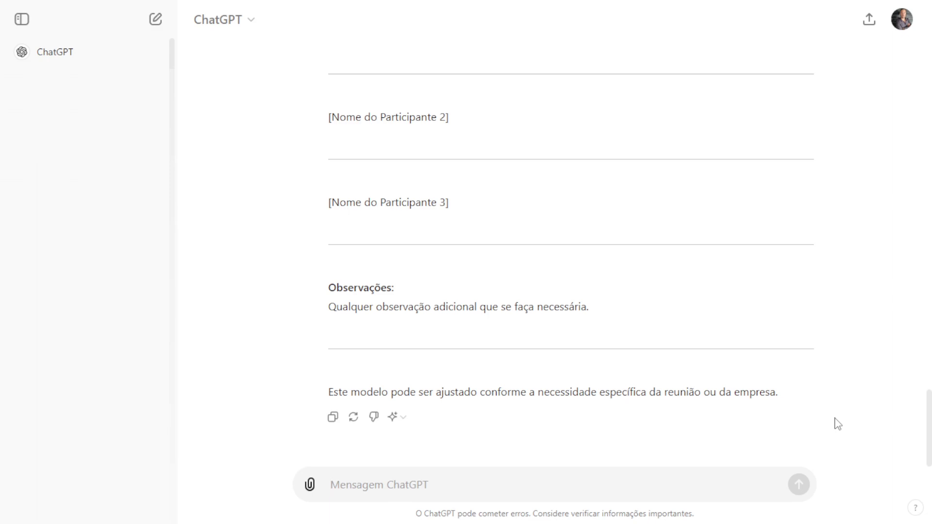
# Review the start of the generated meeting-minutes template, examining its title and the Empresa and Reunião fields.
pyautogui.scroll(20, 838, 424)
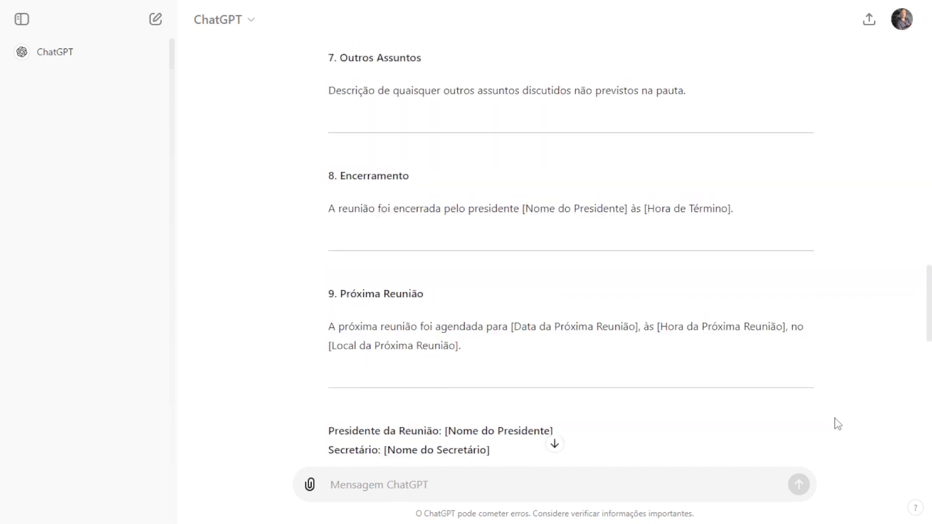
pyautogui.scroll(20, 838, 424)
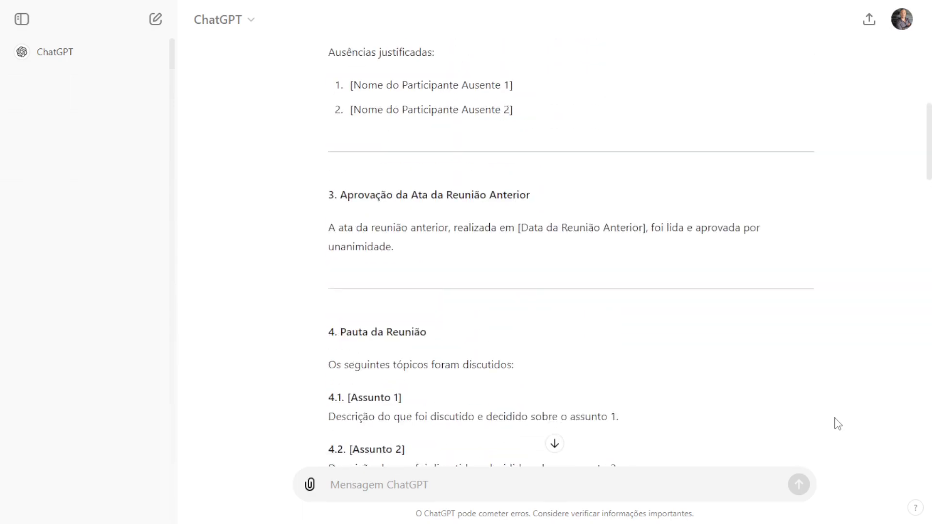
pyautogui.scroll(7, 838, 424)
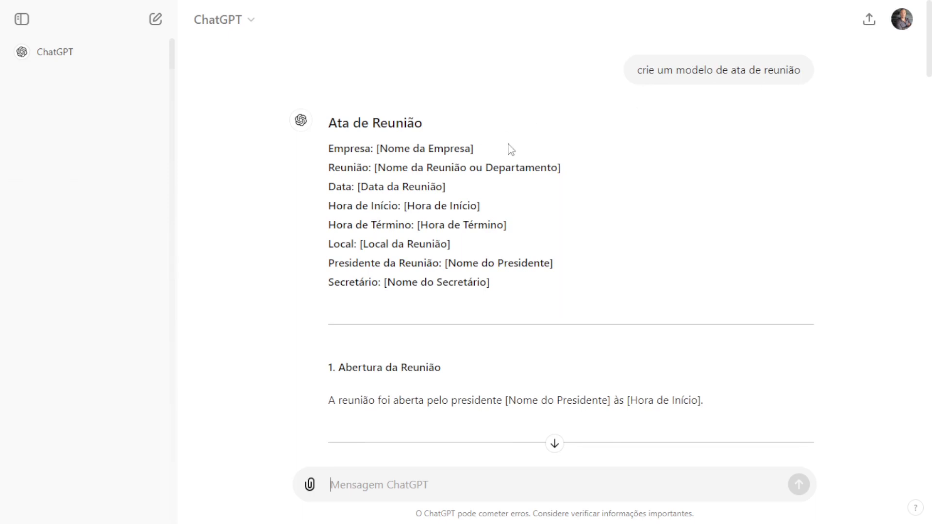
pyautogui.moveTo(329, 123); pyautogui.dragTo(423, 123)
pyautogui.click(483, 132)
pyautogui.moveTo(328, 148); pyautogui.dragTo(474, 141)
pyautogui.click(471, 143)
pyautogui.moveTo(314, 173); pyautogui.dragTo(551, 164)
pyautogui.click(402, 162)
# Examine the Data, Hora de Início, Hora de Término and Local fields in the template's header.
pyautogui.click(384, 204)
pyautogui.moveTo(363, 188); pyautogui.dragTo(481, 198)
pyautogui.click(430, 188)
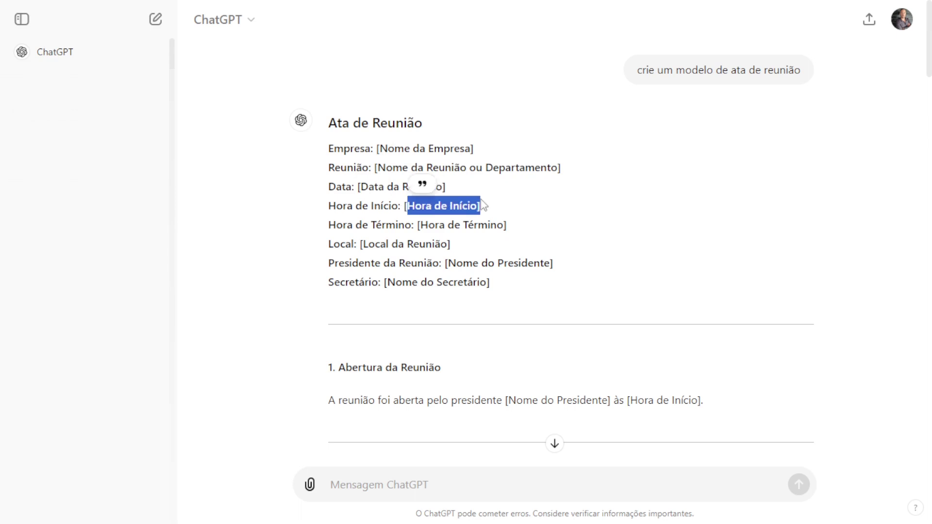
pyautogui.moveTo(420, 225); pyautogui.dragTo(507, 228)
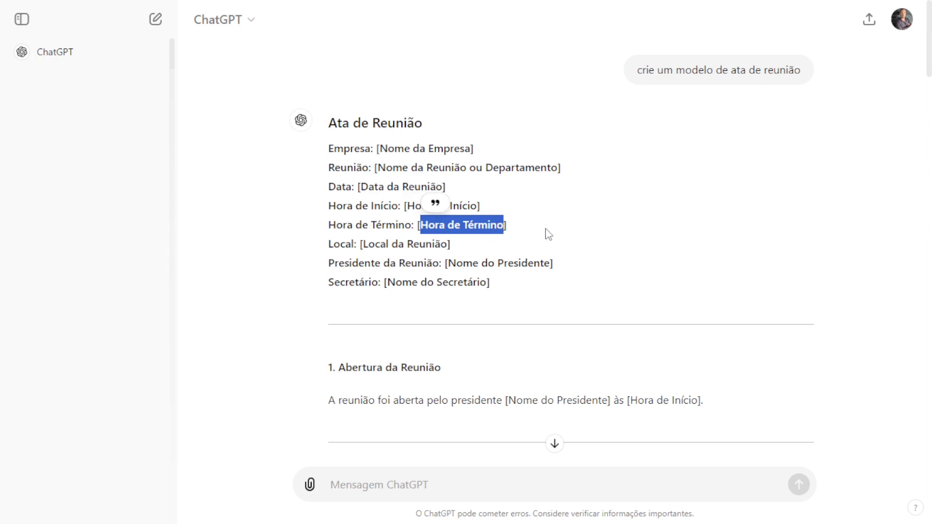
pyautogui.click(546, 233)
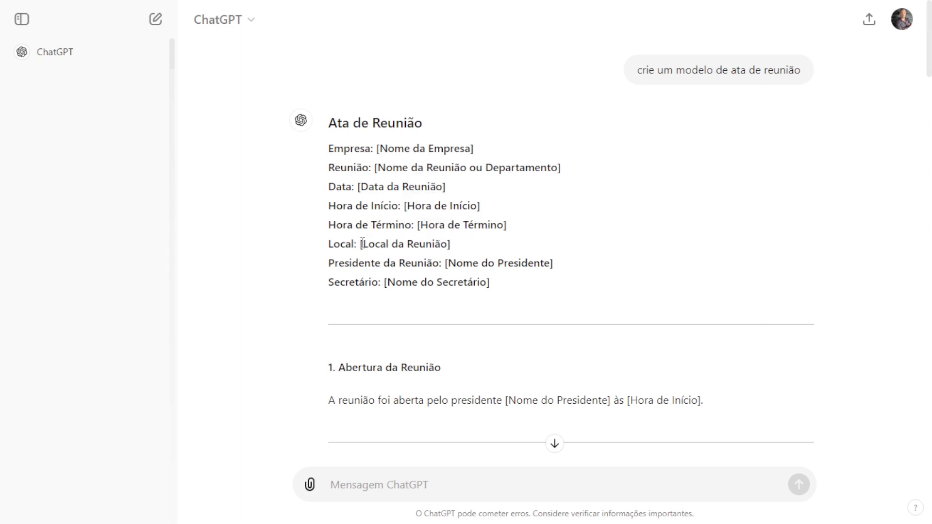
pyautogui.moveTo(362, 241); pyautogui.dragTo(453, 241)
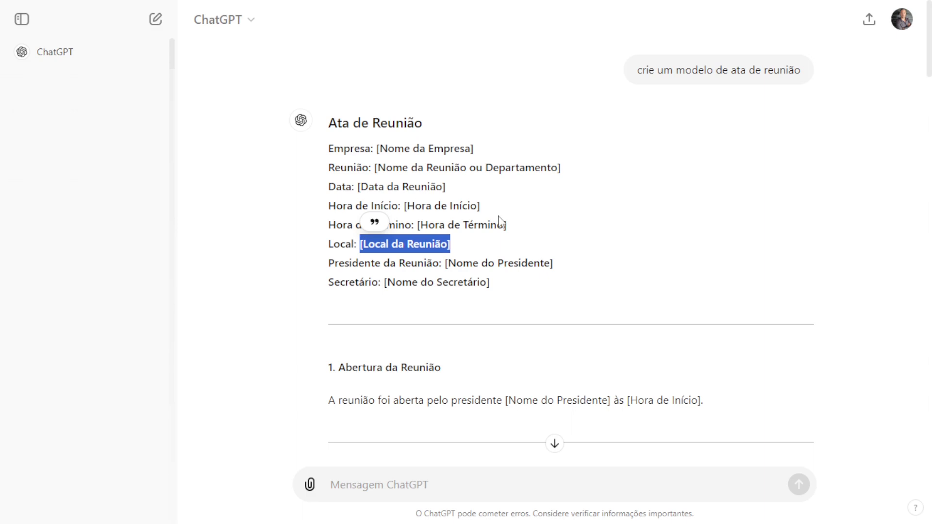
pyautogui.click(469, 264)
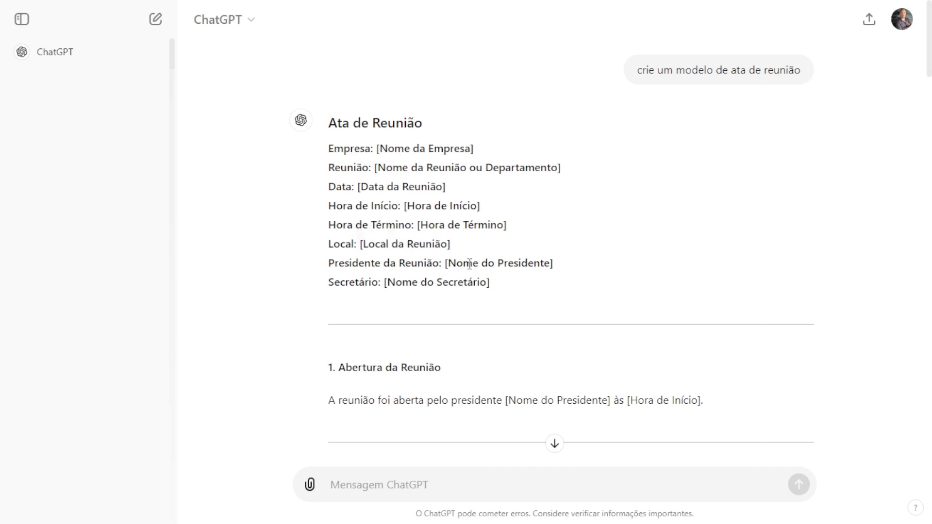
# Examine the Presidente da Reunião and Secretário lines with their name placeholders in the template's header.
pyautogui.moveTo(449, 260); pyautogui.dragTo(551, 265)
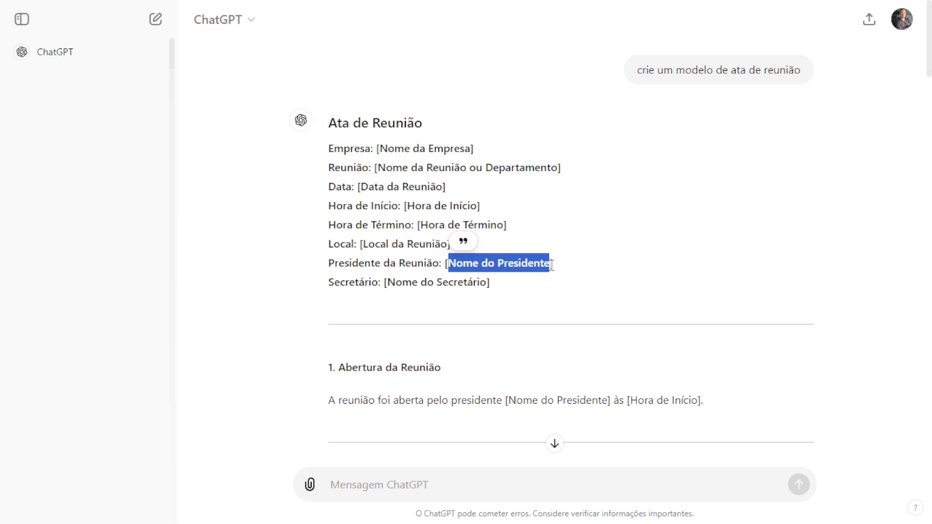
pyautogui.click(594, 269)
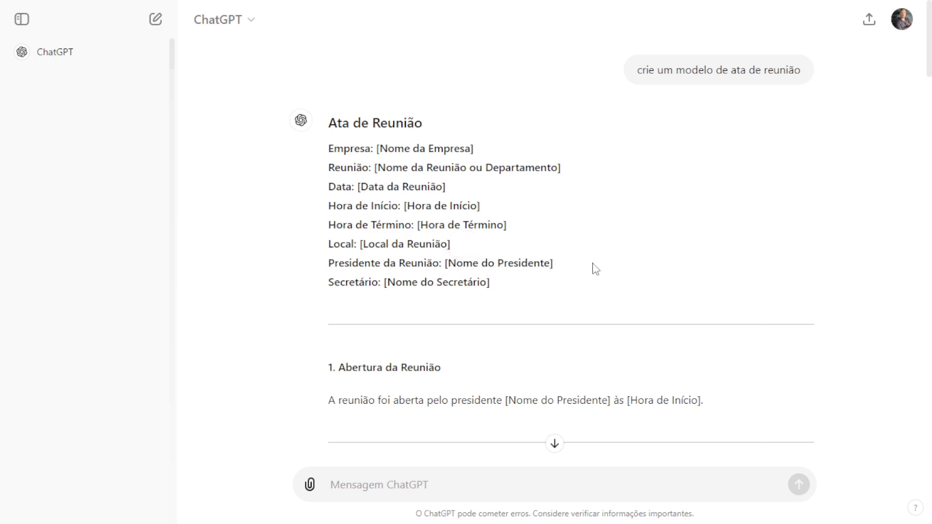
pyautogui.moveTo(553, 264); pyautogui.dragTo(324, 271)
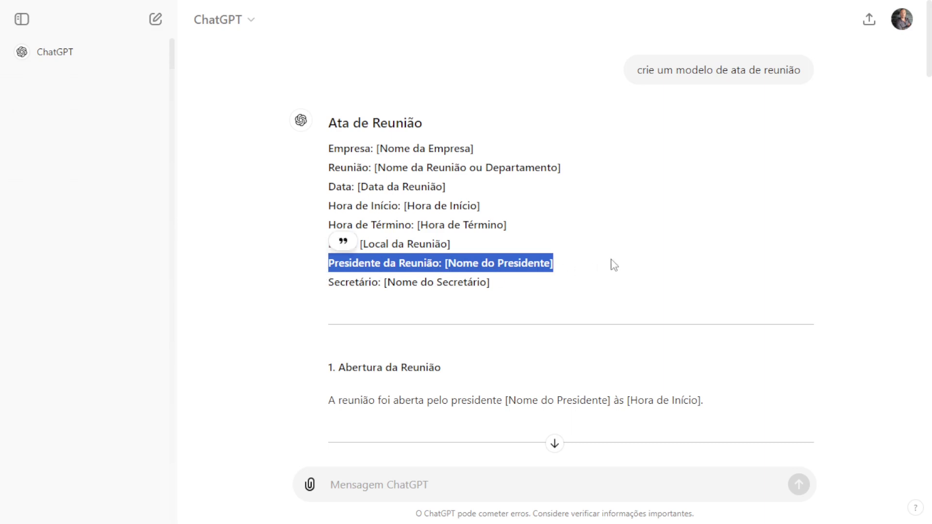
pyautogui.click(563, 265)
pyautogui.moveTo(561, 264); pyautogui.dragTo(328, 272)
pyautogui.click(566, 268)
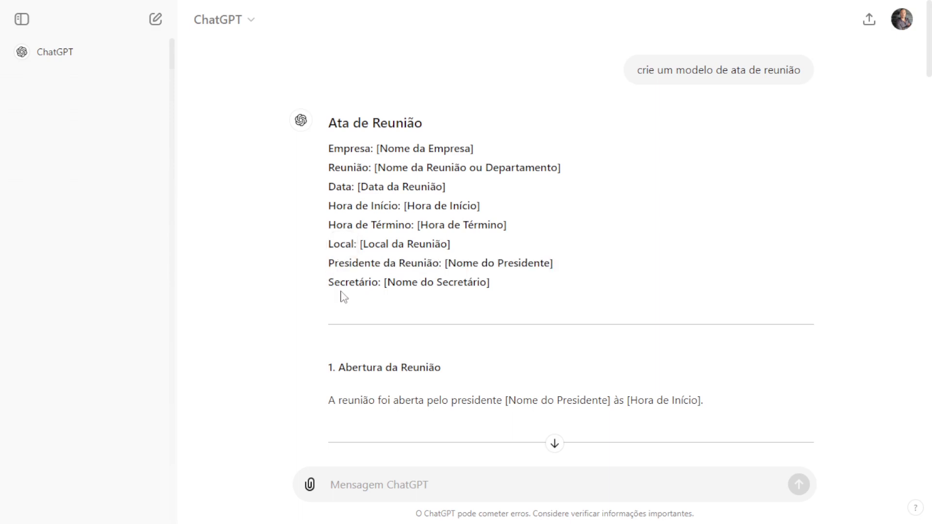
pyautogui.moveTo(326, 292); pyautogui.dragTo(513, 281)
pyautogui.click(512, 280)
pyautogui.moveTo(328, 266); pyautogui.dragTo(525, 280)
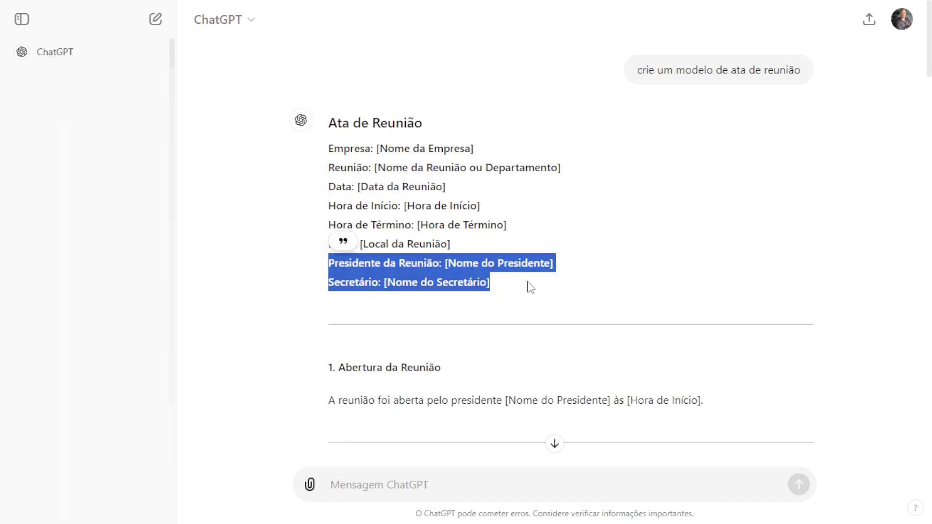
pyautogui.click(505, 268)
pyautogui.moveTo(448, 262); pyautogui.dragTo(550, 256)
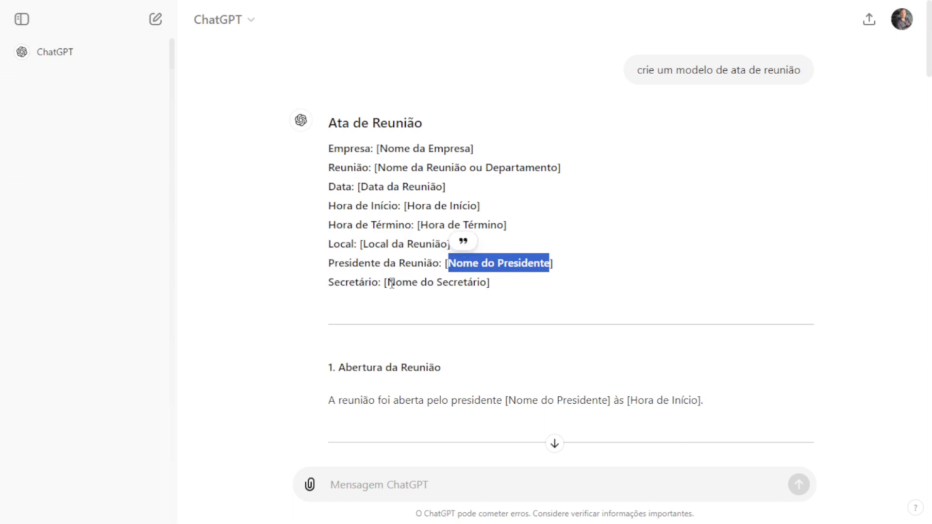
pyautogui.moveTo(391, 282); pyautogui.dragTo(491, 284)
pyautogui.click(572, 268)
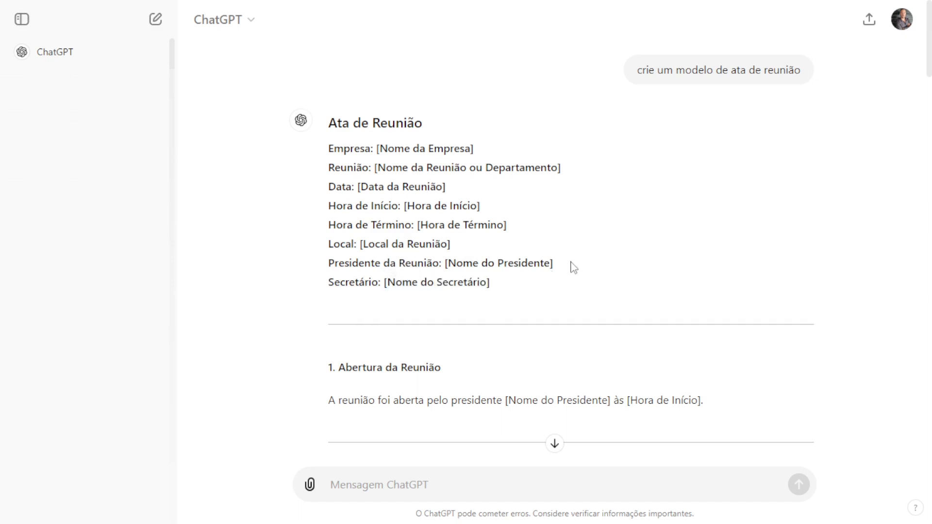
pyautogui.moveTo(573, 268); pyautogui.dragTo(329, 265)
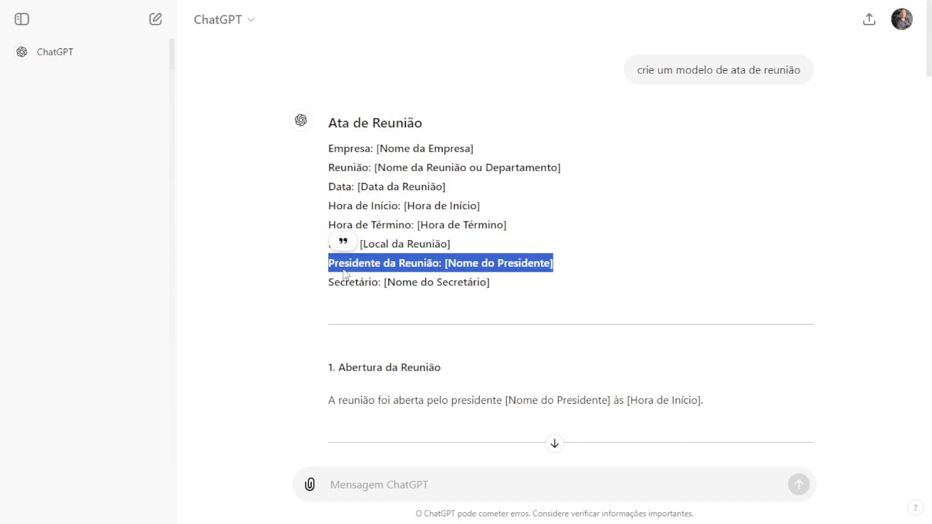
pyautogui.click(516, 295)
pyautogui.moveTo(512, 293); pyautogui.dragTo(327, 286)
pyautogui.click(524, 268)
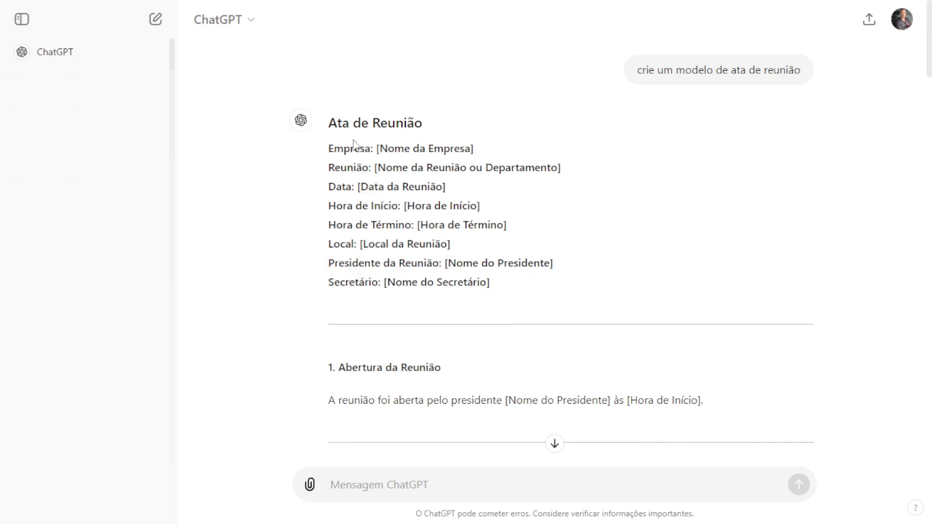
# Read section 1, Abertura da Reunião, including its heading and the opening sentence with the placeholders.
pyautogui.scroll(-4, 553, 258)
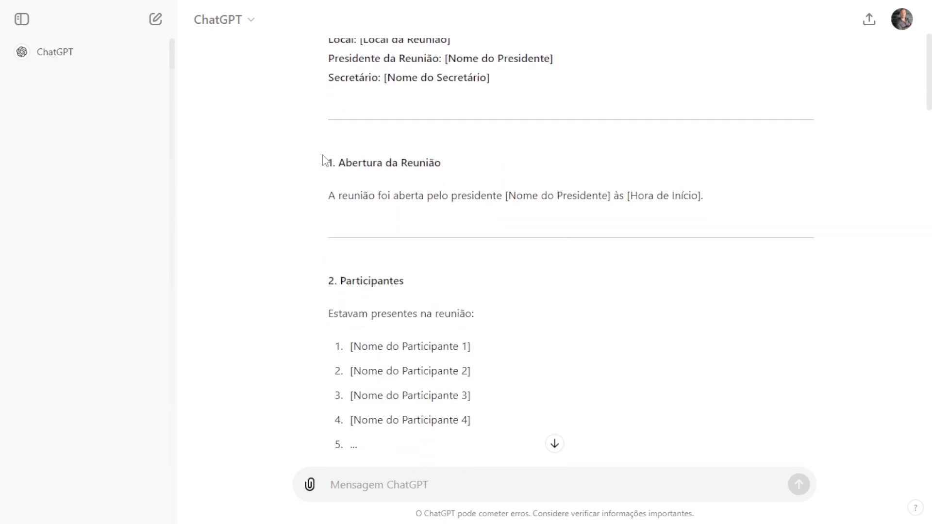
pyautogui.moveTo(325, 163); pyautogui.dragTo(460, 164)
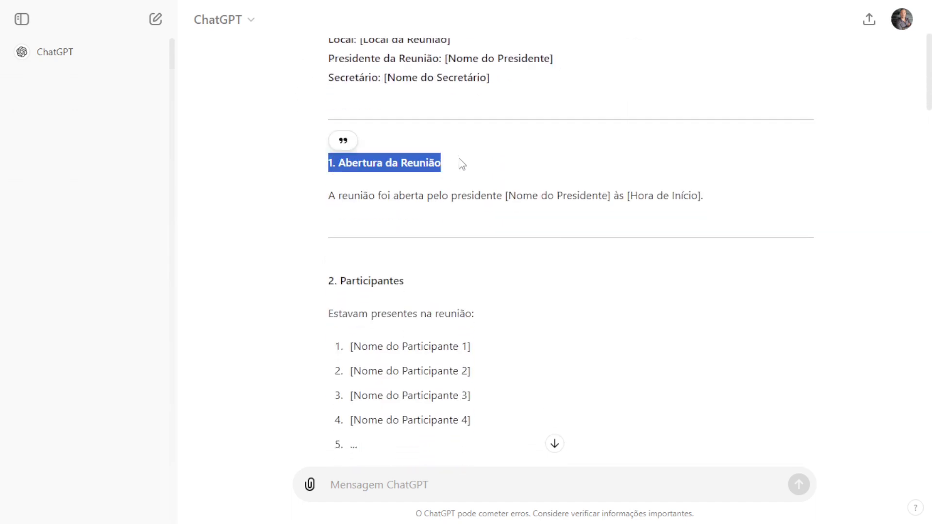
pyautogui.click(464, 227)
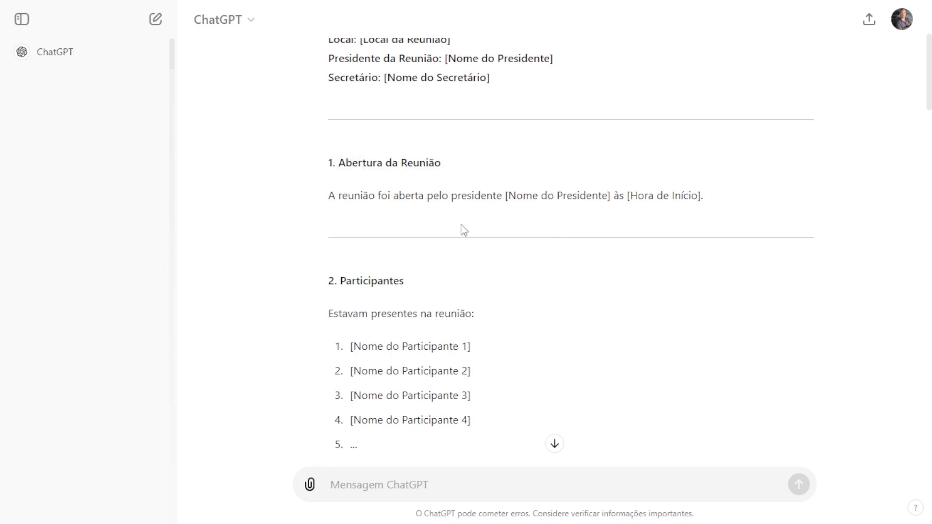
pyautogui.moveTo(328, 196)
pyautogui.mouseDown()
pyautogui.moveTo(525, 184)
pyautogui.moveTo(665, 212)
pyautogui.moveTo(719, 204)
pyautogui.moveTo(513, 196)
pyautogui.moveTo(345, 212)
pyautogui.moveTo(329, 200)
pyautogui.mouseUp()
pyautogui.click(714, 200)
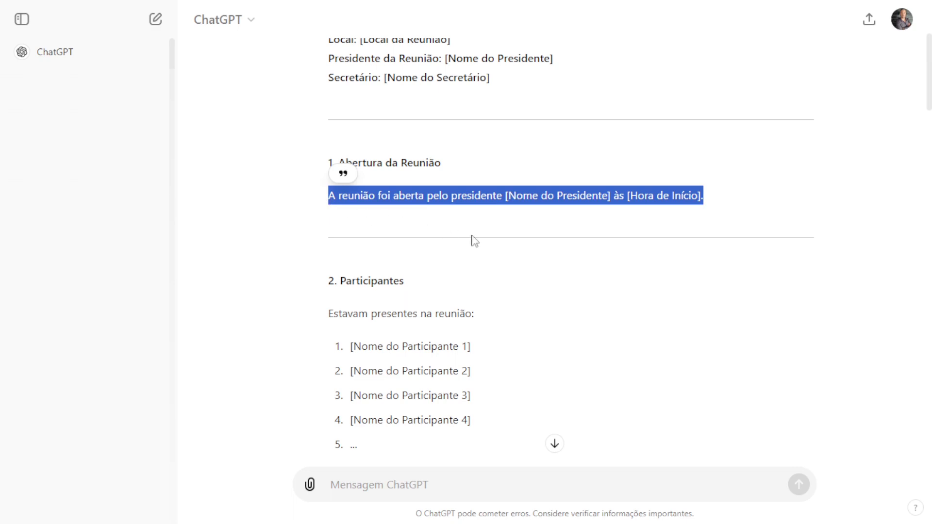
pyautogui.click(495, 224)
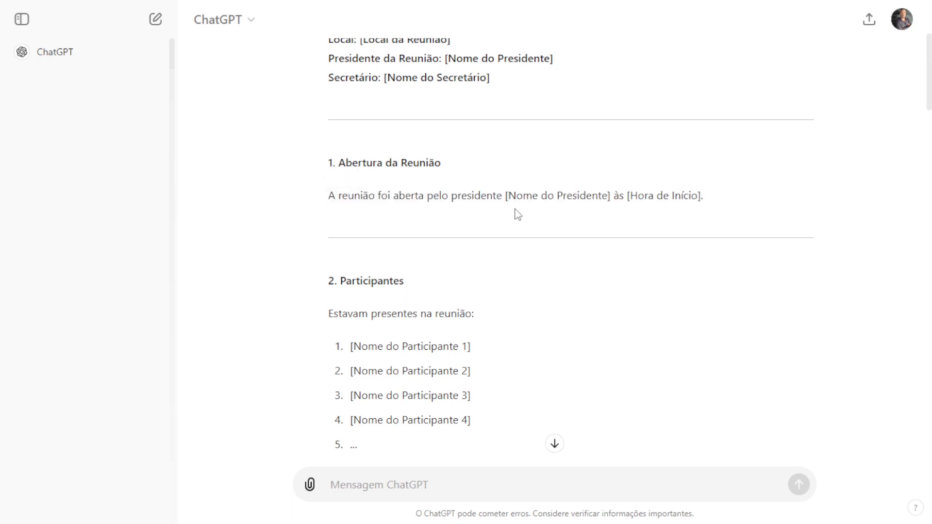
# Examine section 2, Participantes, reading the attendance line and the numbered list of participant name placeholders.
pyautogui.scroll(-3, 547, 223)
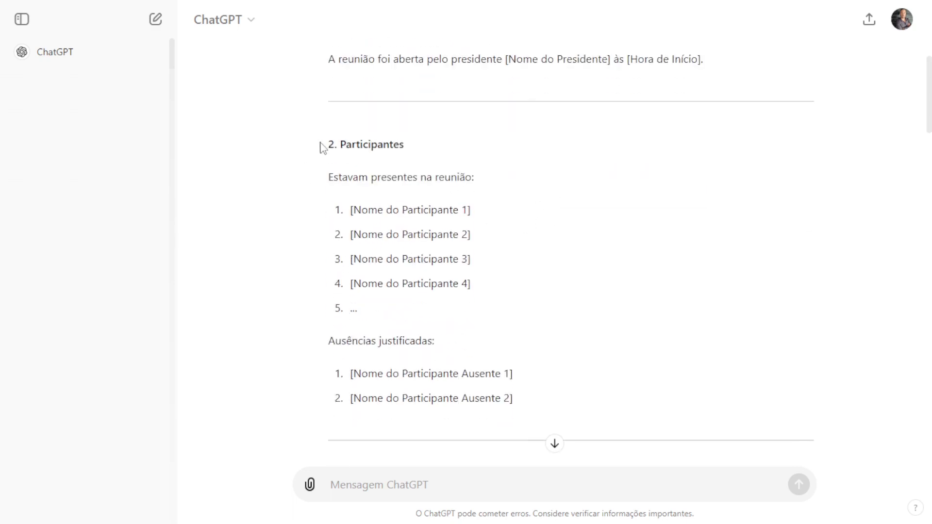
pyautogui.moveTo(321, 146); pyautogui.dragTo(407, 152)
pyautogui.click(426, 152)
pyautogui.moveTo(324, 177); pyautogui.dragTo(477, 181)
pyautogui.moveTo(353, 210); pyautogui.dragTo(470, 210)
pyautogui.moveTo(358, 234); pyautogui.dragTo(470, 213)
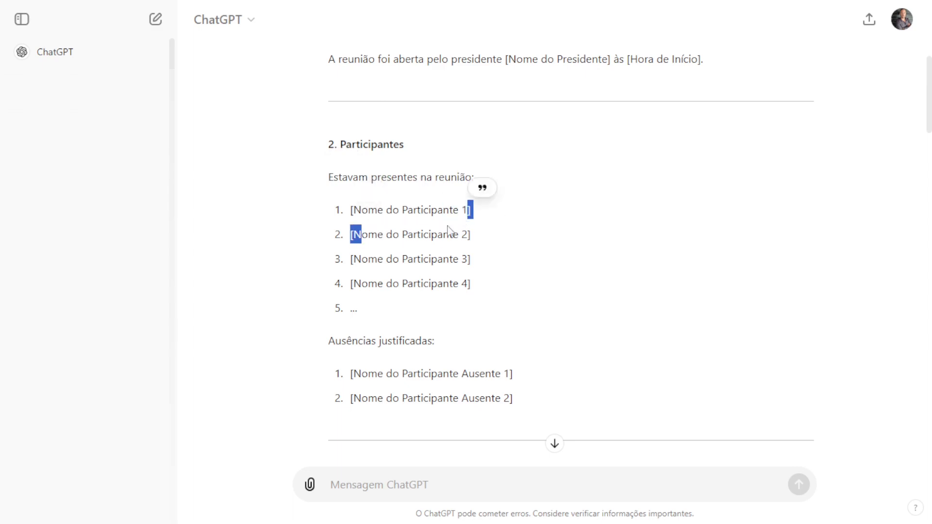
pyautogui.moveTo(353, 260); pyautogui.dragTo(499, 255)
pyautogui.click(499, 256)
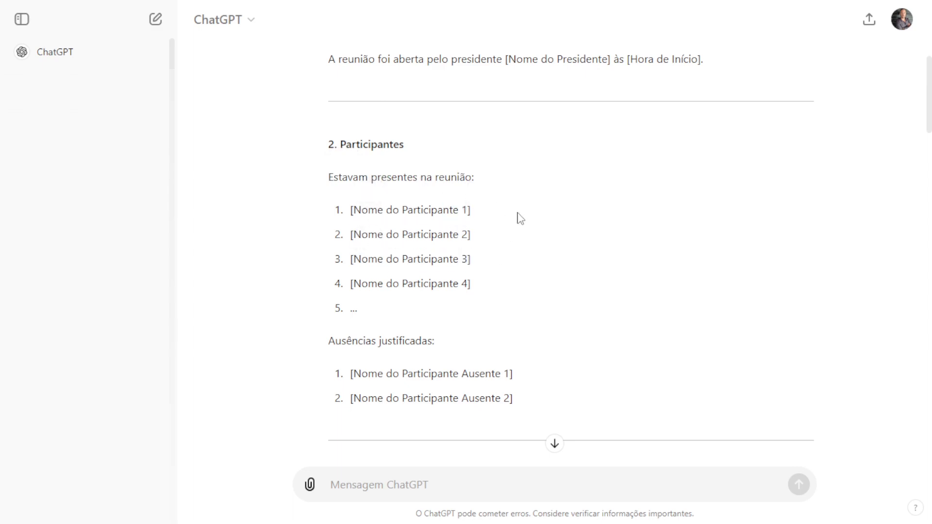
pyautogui.moveTo(324, 189); pyautogui.dragTo(346, 212)
pyautogui.click(485, 267)
pyautogui.click(569, 261)
# Examine the Ausências justificadas list with its absent-participant placeholders, comparing it with the list of attendees above.
pyautogui.scroll(-3, 569, 261)
pyautogui.moveTo(328, 205); pyautogui.dragTo(441, 208)
pyautogui.click(453, 231)
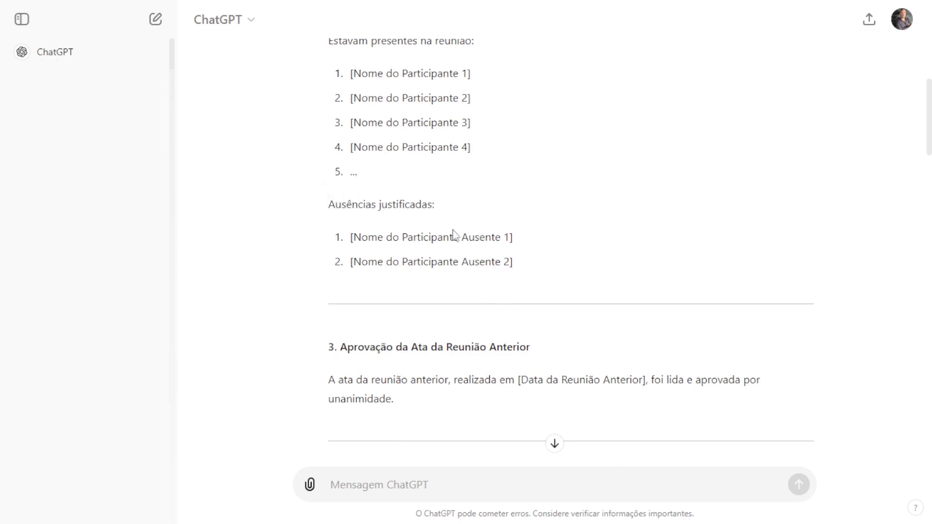
pyautogui.moveTo(348, 241); pyautogui.dragTo(526, 250)
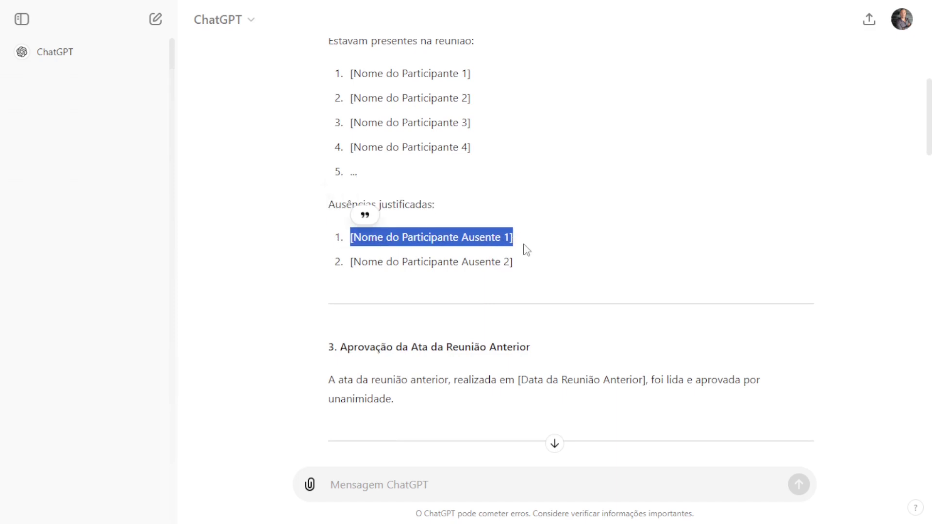
pyautogui.moveTo(546, 242); pyautogui.dragTo(343, 246)
pyautogui.click(495, 237)
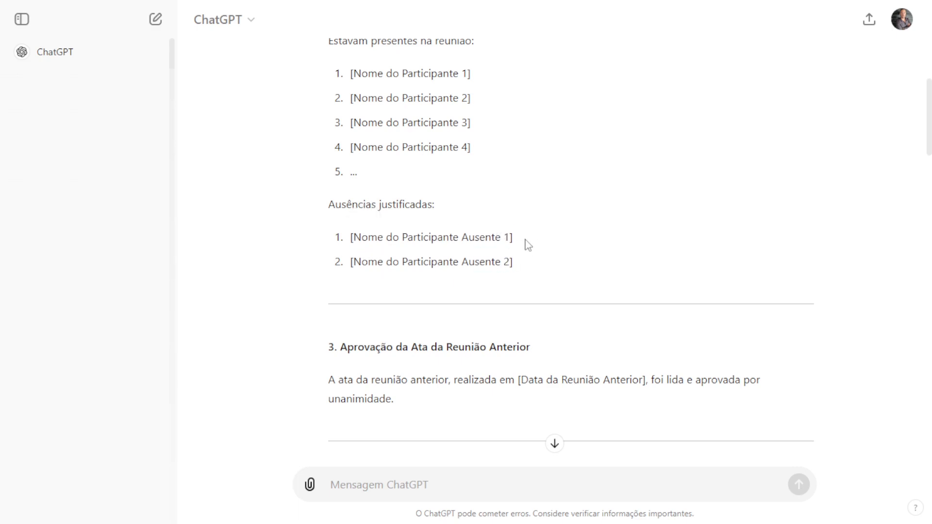
pyautogui.moveTo(528, 245); pyautogui.dragTo(348, 238)
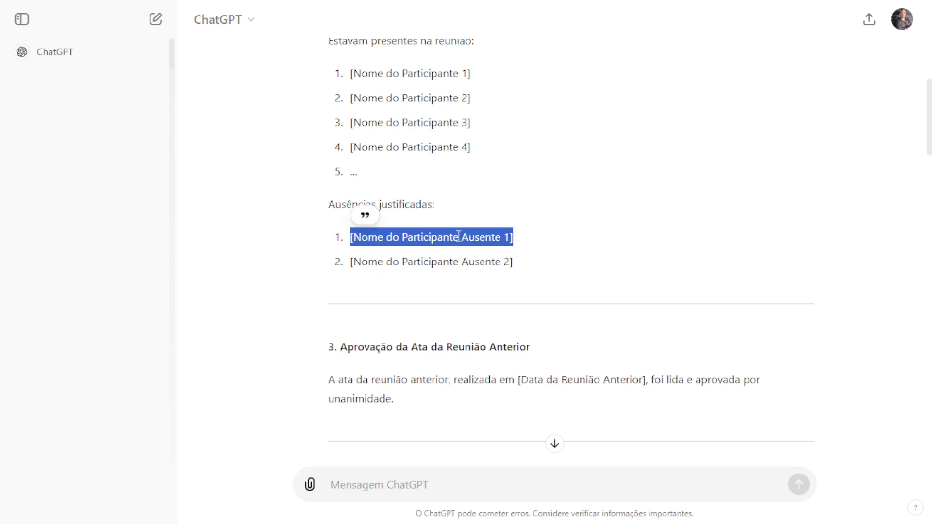
pyautogui.click(568, 237)
pyautogui.moveTo(539, 264); pyautogui.dragTo(348, 259)
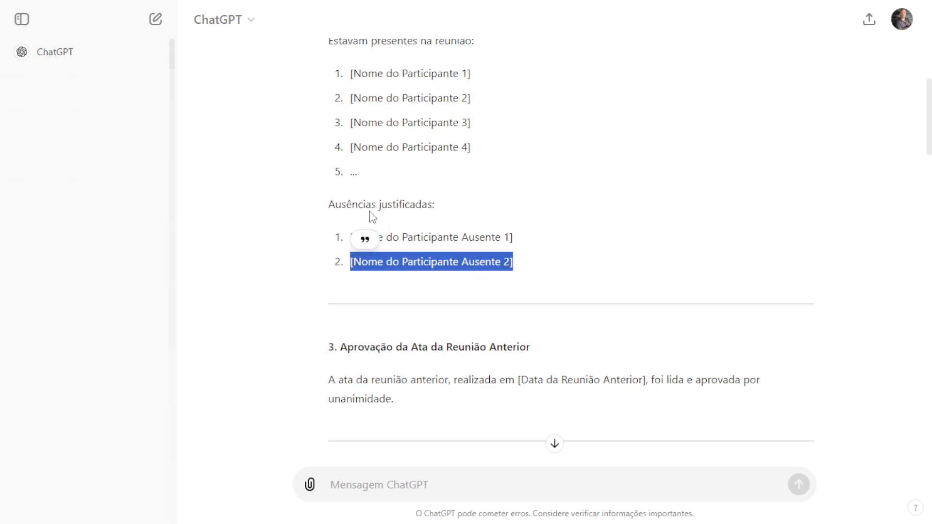
pyautogui.click(382, 141)
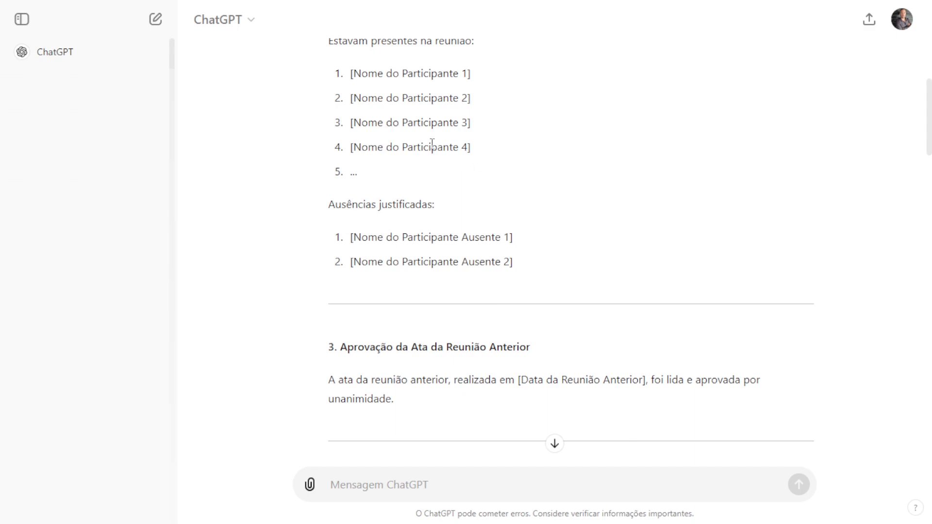
pyautogui.moveTo(471, 147); pyautogui.dragTo(353, 147)
pyautogui.click(494, 232)
pyautogui.moveTo(513, 240); pyautogui.dragTo(350, 245)
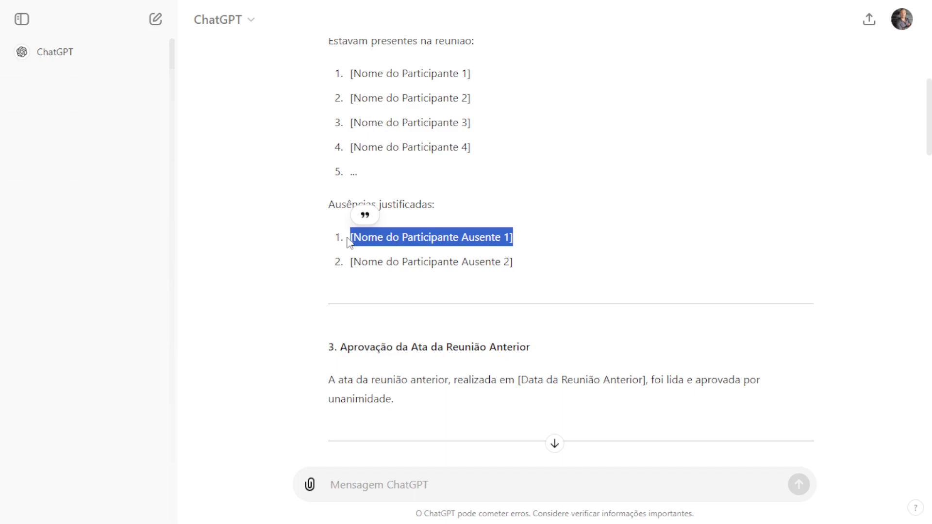
# Read section 3, Aprovação da Ata da Reunião Anterior, including its heading and the sentence on approving the previous minutes.
pyautogui.click(574, 254)
pyautogui.scroll(-4, 447, 210)
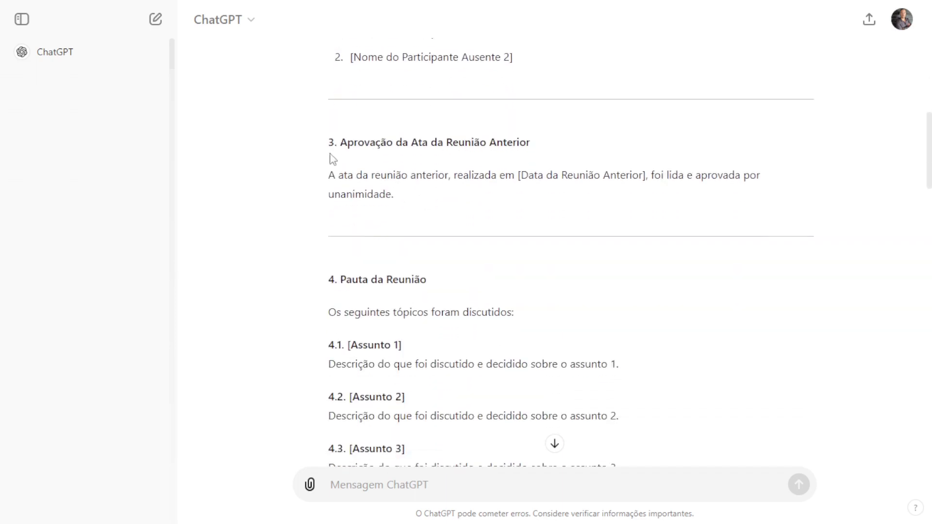
pyautogui.moveTo(341, 142); pyautogui.dragTo(536, 147)
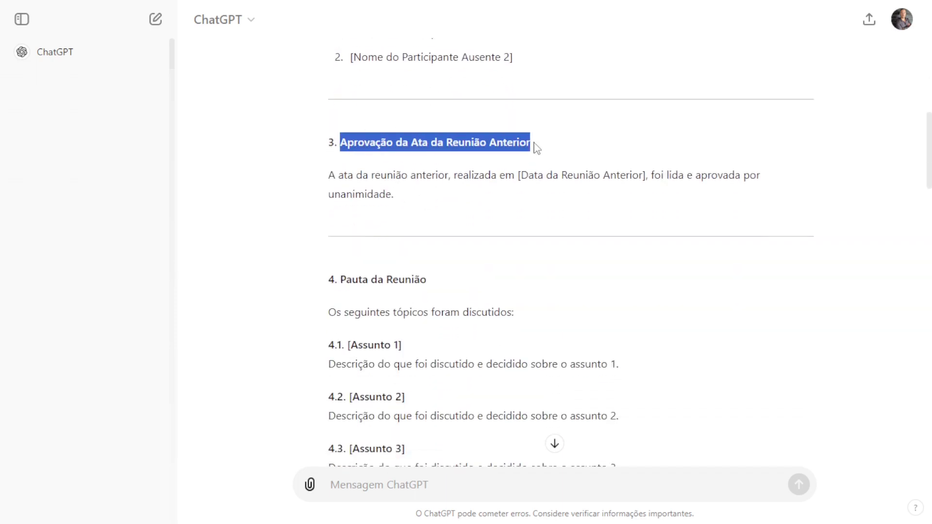
pyautogui.click(524, 187)
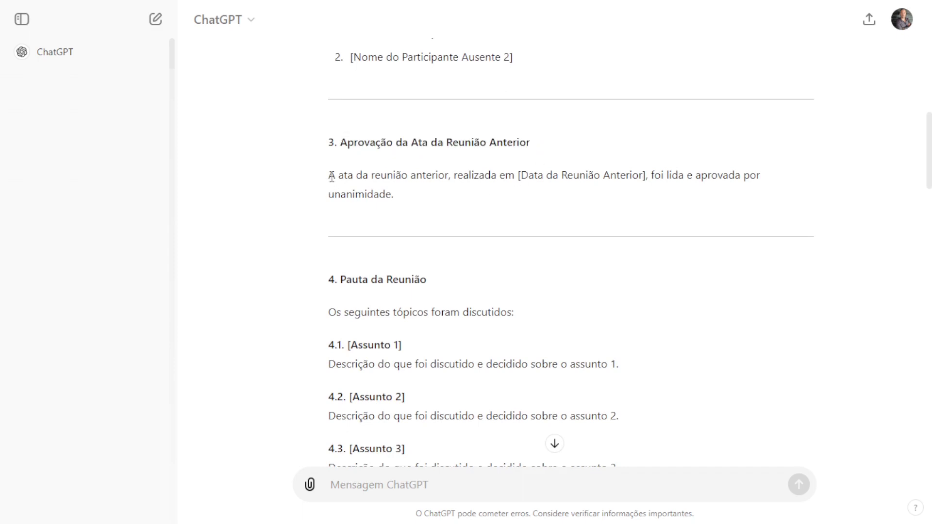
pyautogui.moveTo(326, 175); pyautogui.dragTo(439, 178)
pyautogui.click(483, 175)
pyautogui.moveTo(610, 172); pyautogui.dragTo(420, 202)
pyautogui.click(424, 203)
# Examine section 4, Pauta da Reunião, covering its heading and the three Assunto entries with their descriptions.
pyautogui.scroll(-3, 437, 216)
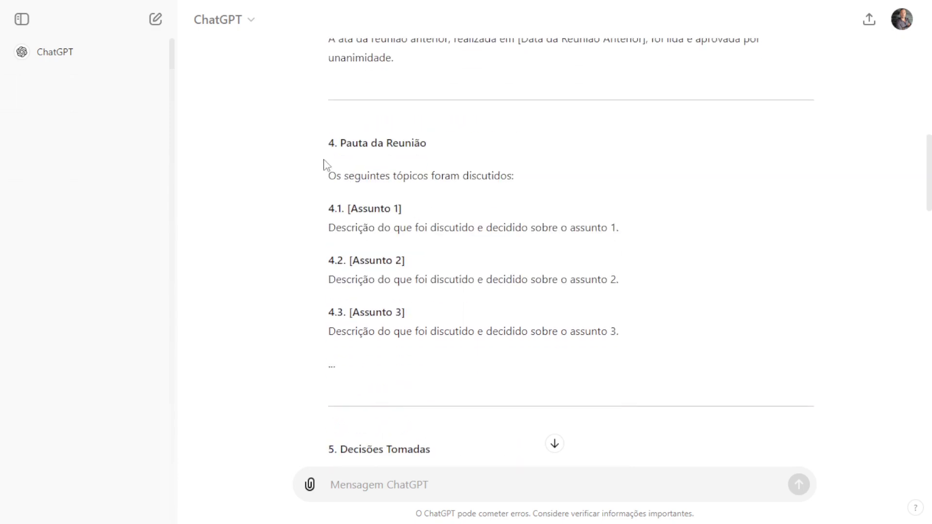
pyautogui.moveTo(329, 144); pyautogui.dragTo(427, 142)
pyautogui.click(493, 197)
pyautogui.moveTo(326, 210); pyautogui.dragTo(633, 335)
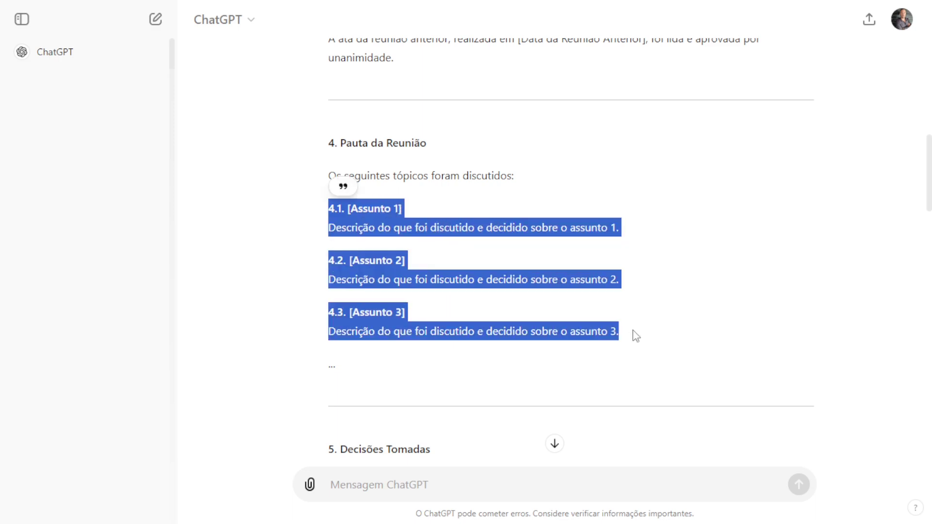
# Examine section 5, Decisões Tomadas, reading its heading, introductory line and numbered list of decisions.
pyautogui.scroll(-5, 634, 335)
pyautogui.click(400, 243)
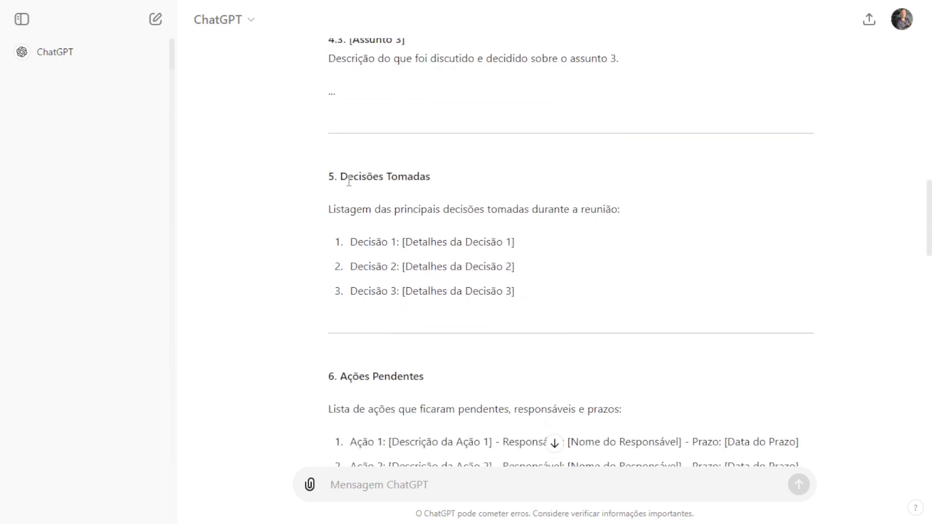
pyautogui.moveTo(345, 177); pyautogui.dragTo(427, 177)
pyautogui.click(482, 194)
pyautogui.moveTo(357, 190); pyautogui.dragTo(657, 306)
pyautogui.click(649, 272)
# Read the heading of section 6, Ações Pendentes, and its introductory line about pending actions, responsible people and deadlines.
pyautogui.scroll(-4, 636, 274)
pyautogui.moveTo(340, 171); pyautogui.dragTo(465, 184)
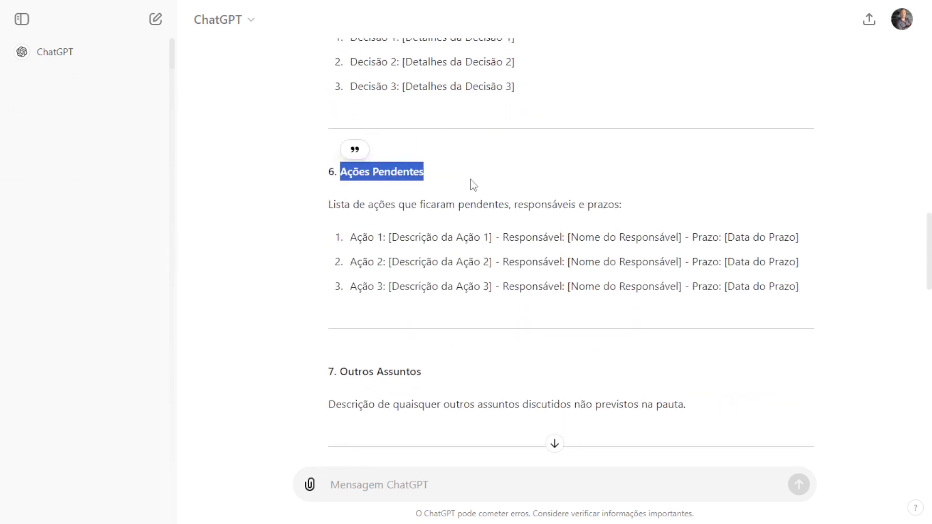
pyautogui.click(456, 200)
pyautogui.moveTo(328, 207); pyautogui.dragTo(650, 210)
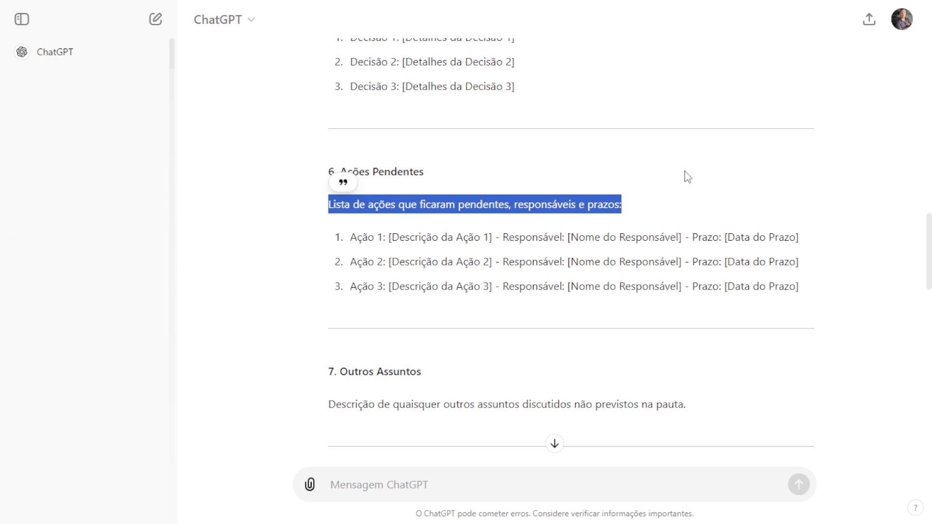
pyautogui.click(590, 225)
pyautogui.moveTo(328, 204); pyautogui.dragTo(628, 202)
pyautogui.click(635, 201)
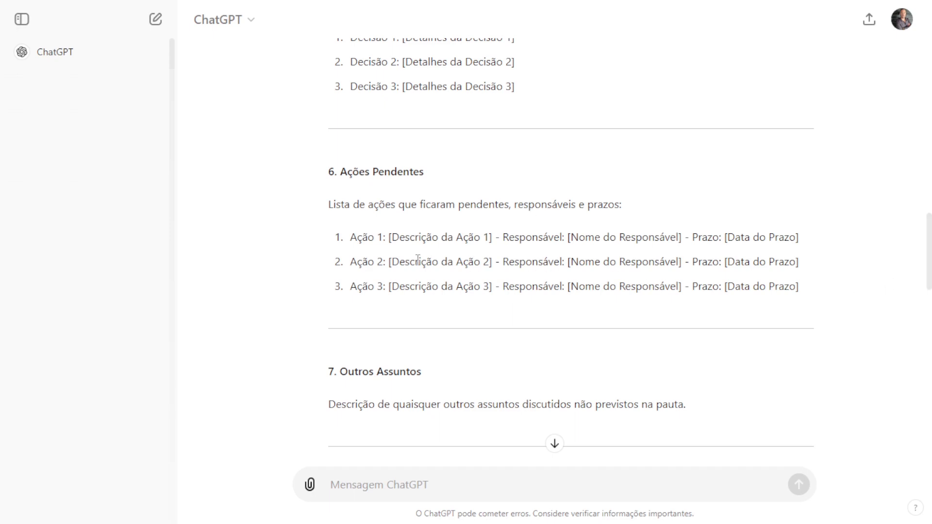
# Examine the Ação 1 line in section 6, checking its description, Responsável and Prazo placeholders.
pyautogui.moveTo(357, 234); pyautogui.dragTo(683, 235)
pyautogui.click(508, 235)
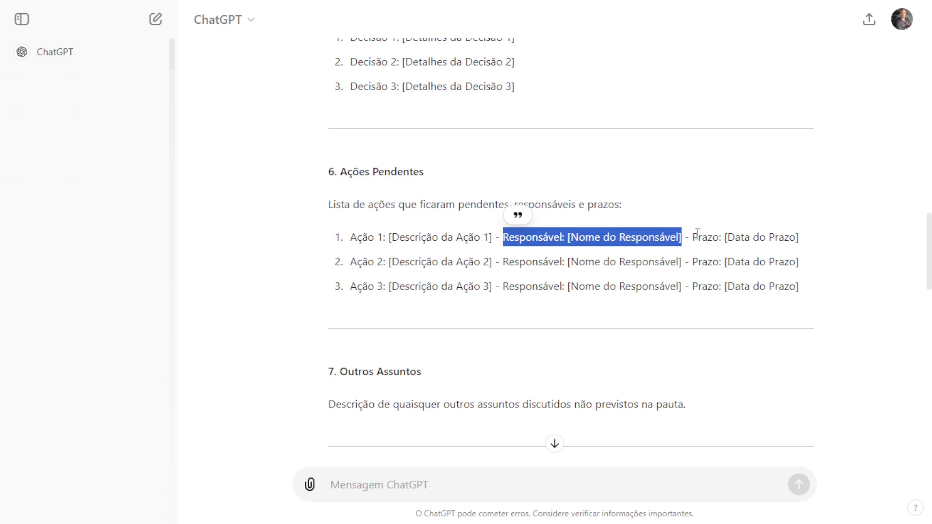
pyautogui.moveTo(690, 236); pyautogui.dragTo(816, 242)
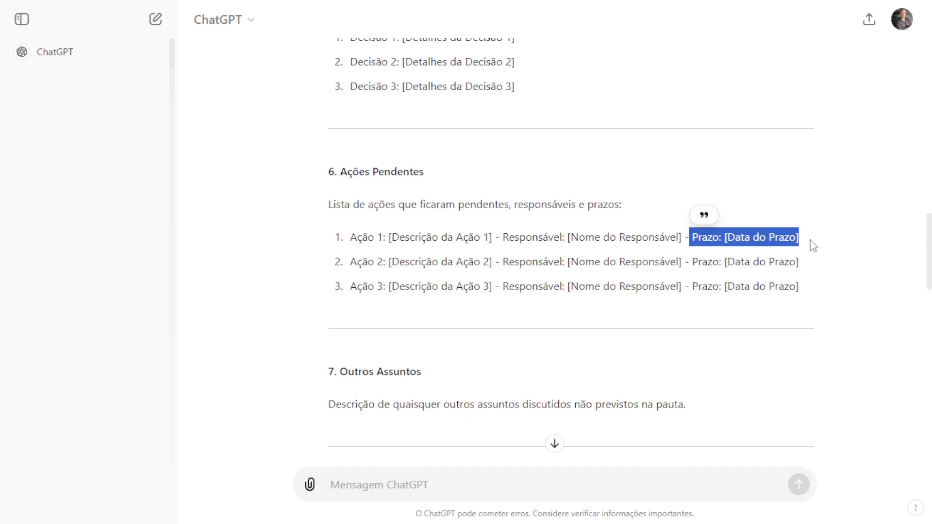
# Read section 7, Outros Assuntos, including its heading and the description of topics outside the agenda.
pyautogui.scroll(-1, 815, 243)
pyautogui.click(433, 203)
pyautogui.scroll(-1, 495, 221)
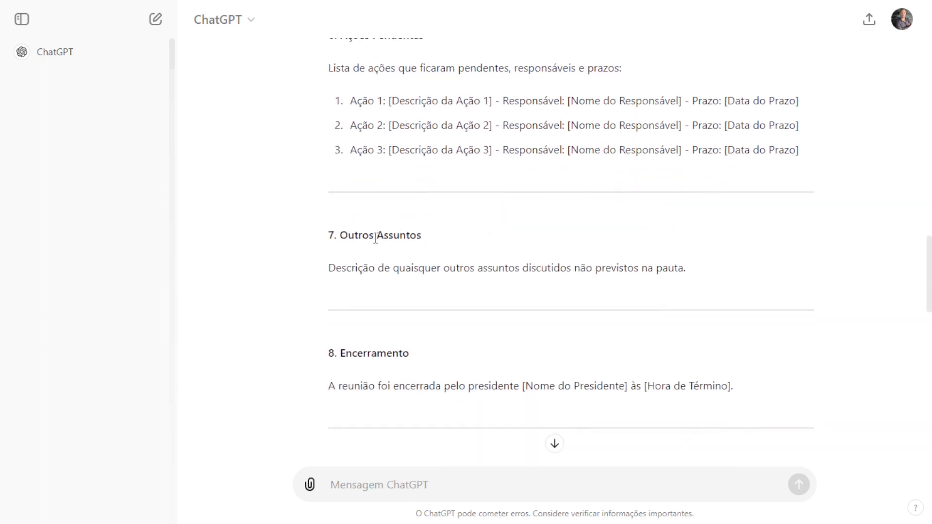
pyautogui.moveTo(333, 234); pyautogui.dragTo(453, 238)
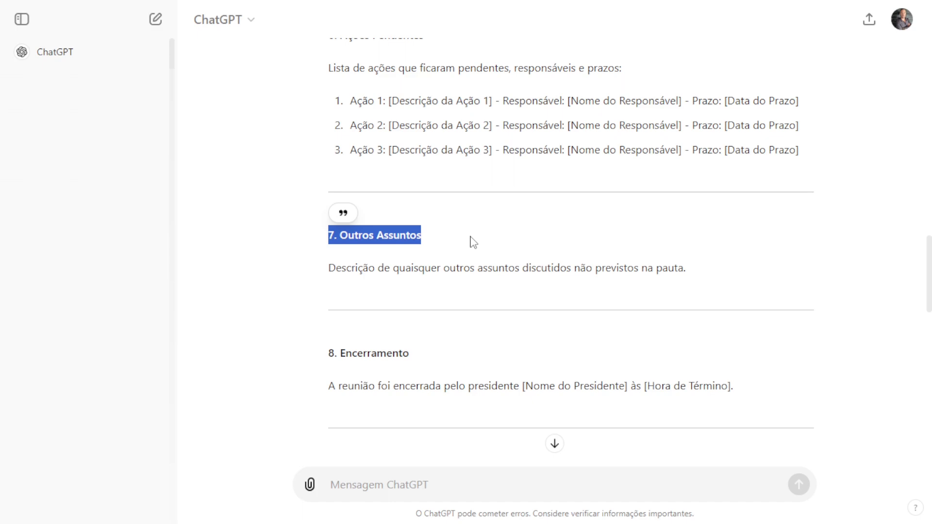
pyautogui.click(403, 266)
pyautogui.moveTo(694, 270); pyautogui.dragTo(272, 237)
pyautogui.click(339, 249)
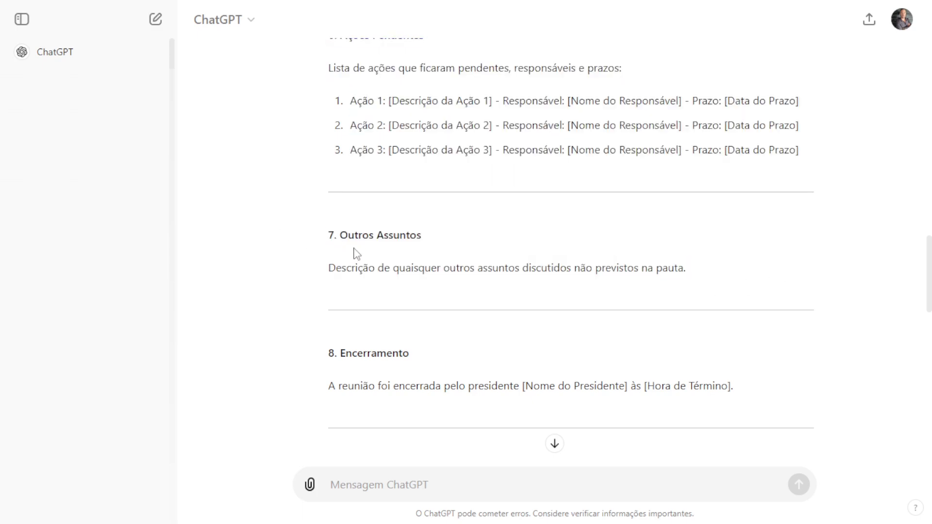
# Read the closing sentence of section 8, Encerramento, and examine section 9, Próxima Reunião.
pyautogui.scroll(-4, 451, 269)
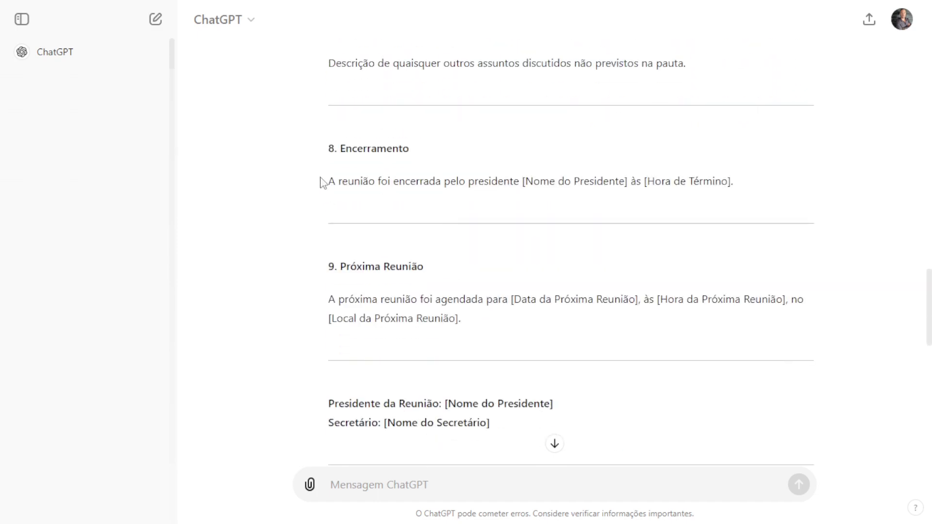
pyautogui.moveTo(322, 180); pyautogui.dragTo(702, 192)
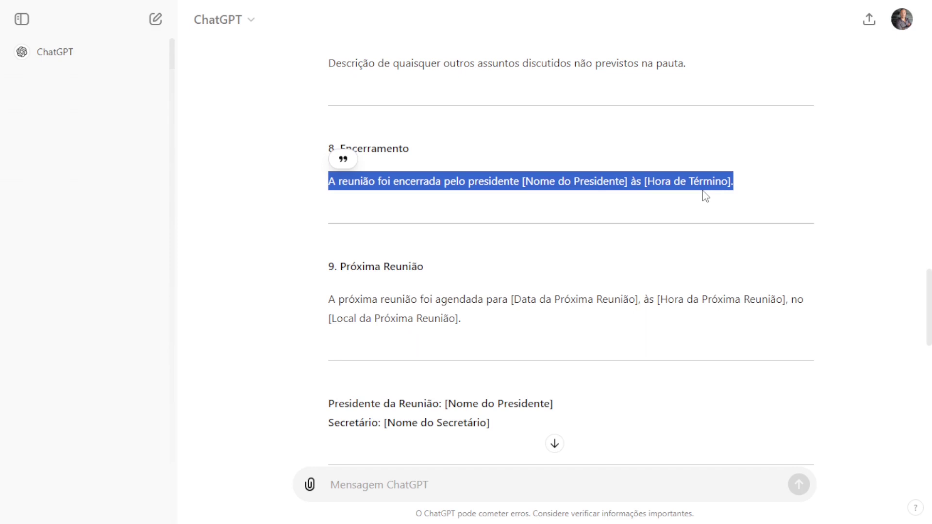
pyautogui.click(657, 277)
pyautogui.moveTo(329, 267); pyautogui.dragTo(448, 270)
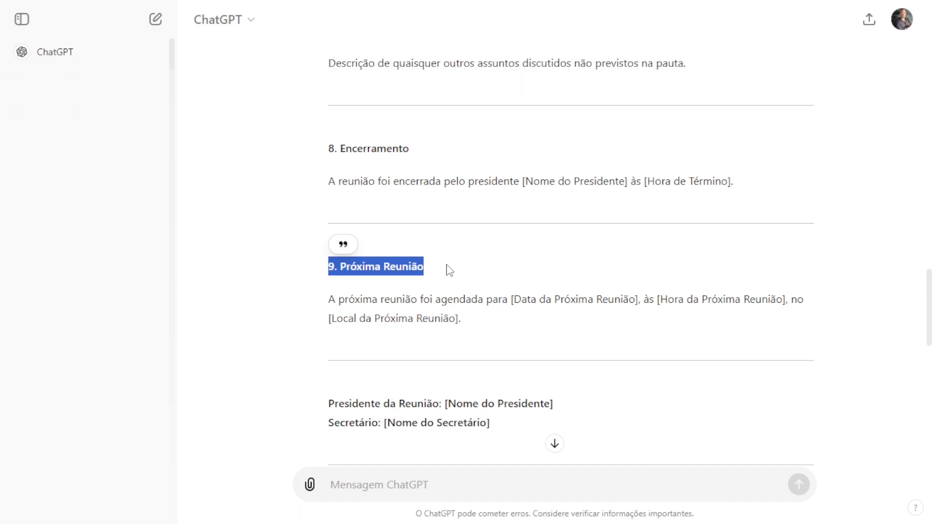
pyautogui.click(548, 335)
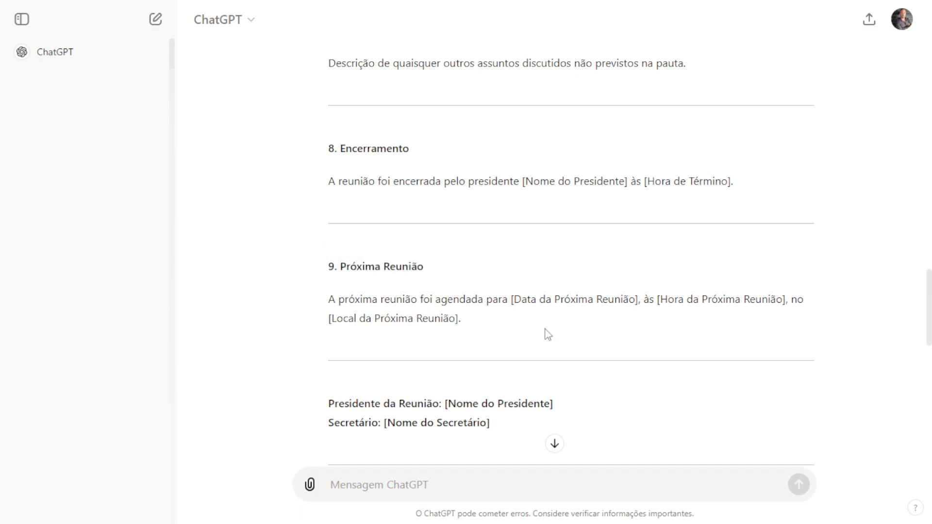
# Examine the Presidente da Reunião and Secretário lines below section 9, including their name placeholders.
pyautogui.scroll(-3, 499, 314)
pyautogui.moveTo(322, 267); pyautogui.dragTo(558, 304)
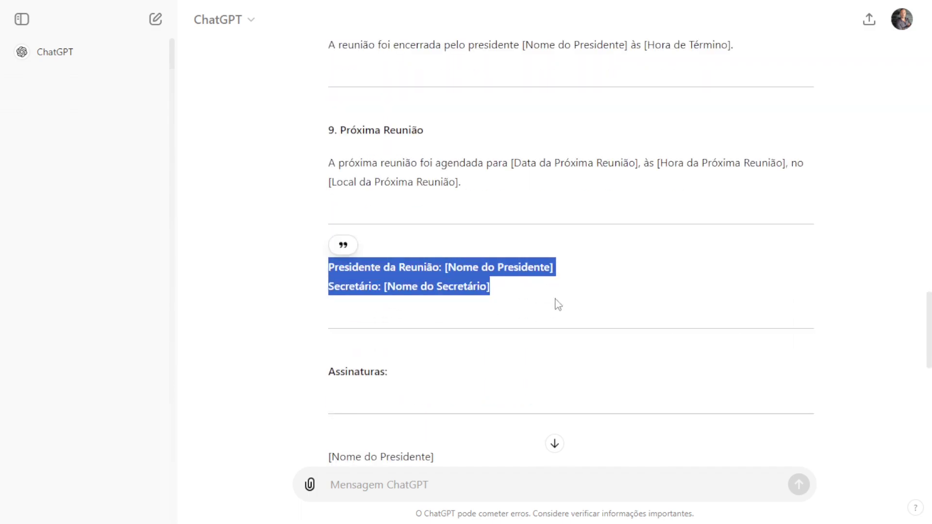
pyautogui.click(558, 305)
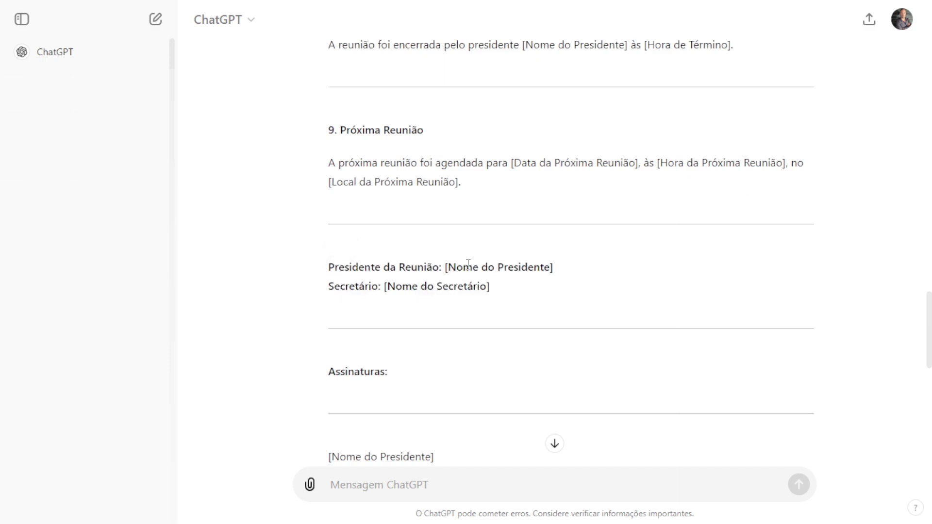
pyautogui.moveTo(444, 267); pyautogui.dragTo(564, 270)
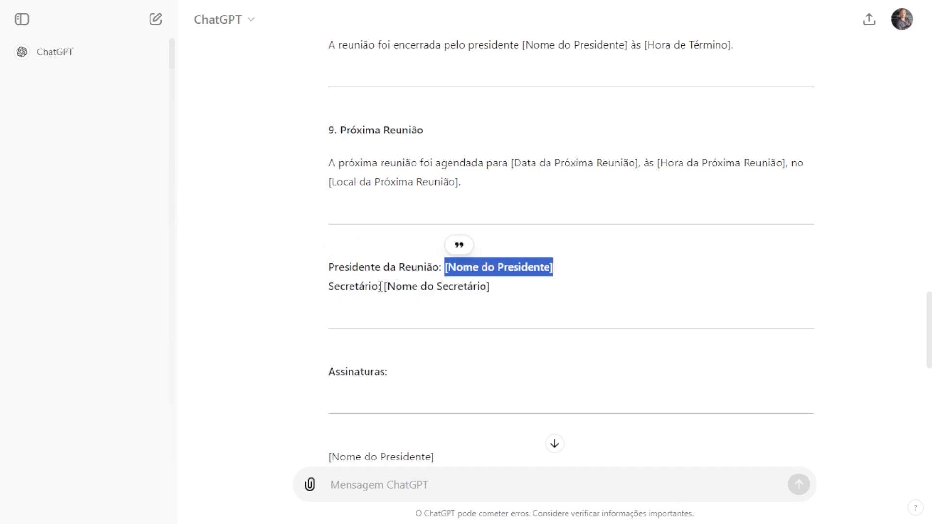
pyautogui.moveTo(382, 287); pyautogui.dragTo(491, 290)
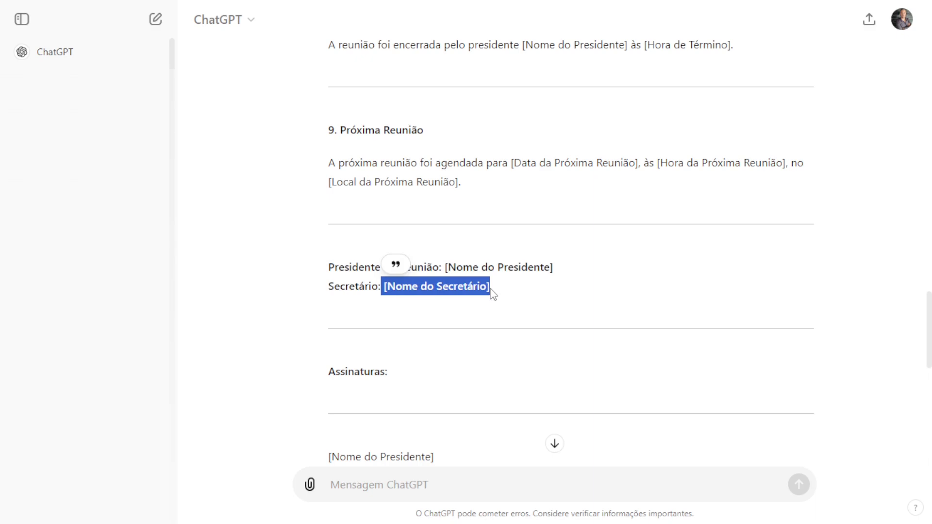
pyautogui.moveTo(334, 267); pyautogui.dragTo(561, 267)
pyautogui.click(534, 302)
# Examine the Assinaturas and Observações blocks at the end of the template and skim back through its sections.
pyautogui.scroll(-3, 482, 285)
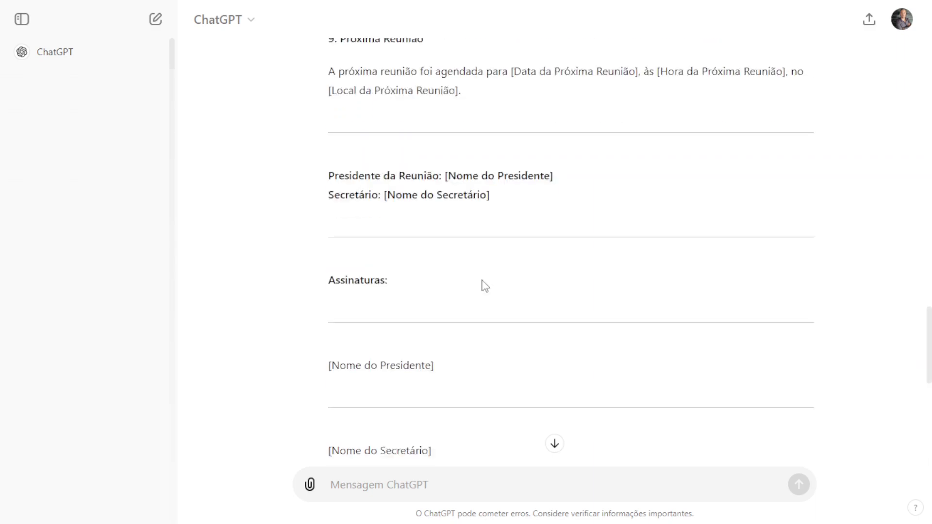
pyautogui.scroll(-9, 394, 274)
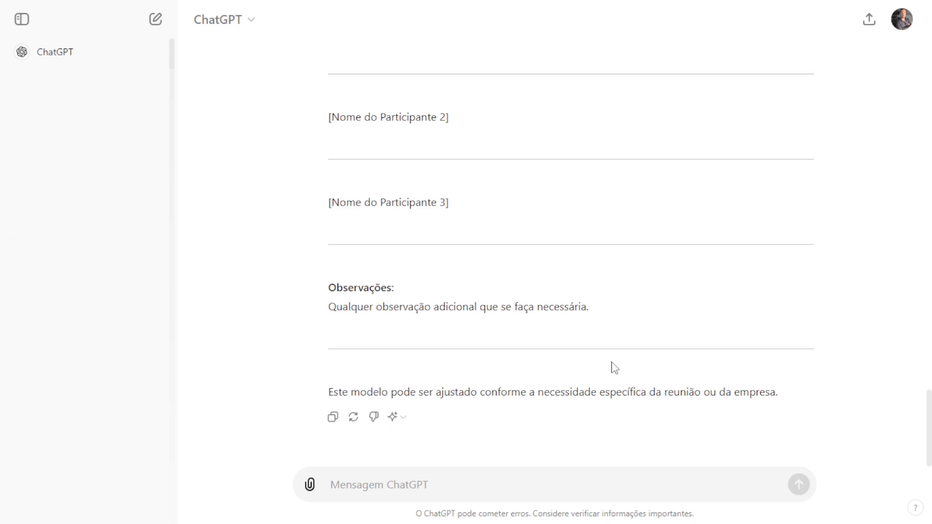
pyautogui.scroll(10, 612, 368)
pyautogui.scroll(15, 612, 367)
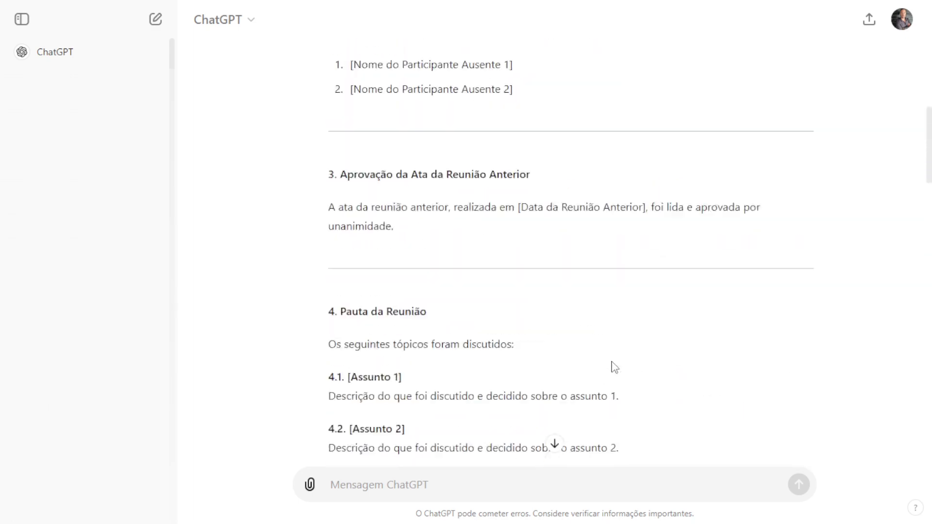
pyautogui.scroll(-20, 613, 368)
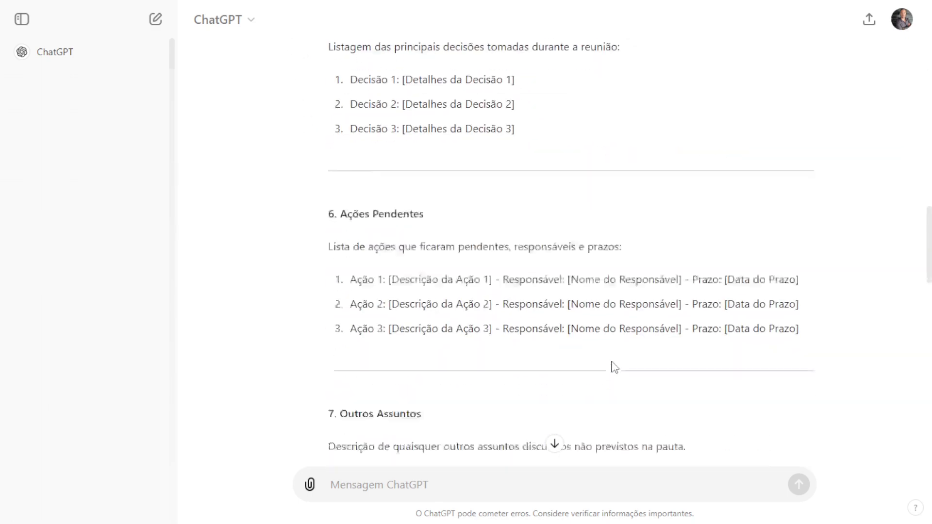
pyautogui.scroll(20, 613, 366)
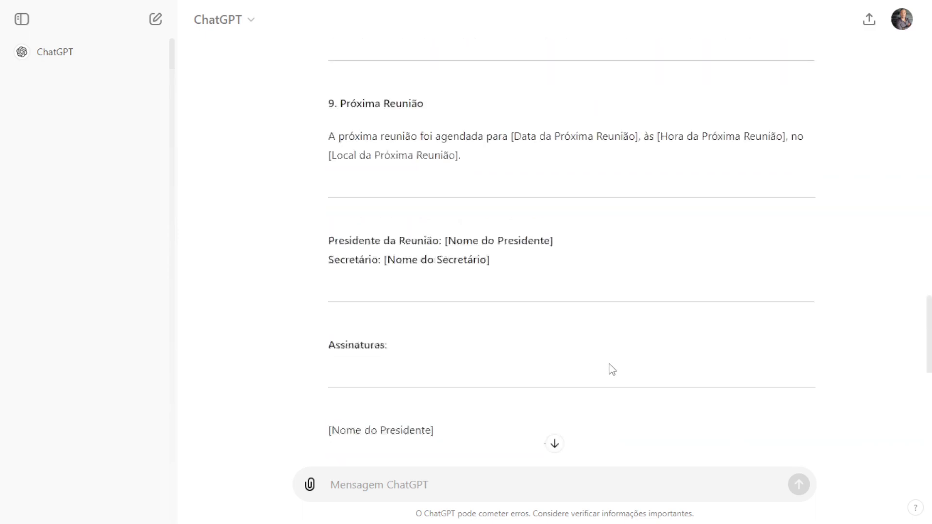
# Copy the original prompt "crie um modelo de ata de reunião" from the start of the conversation into a new message draft.
pyautogui.scroll(10, 610, 364)
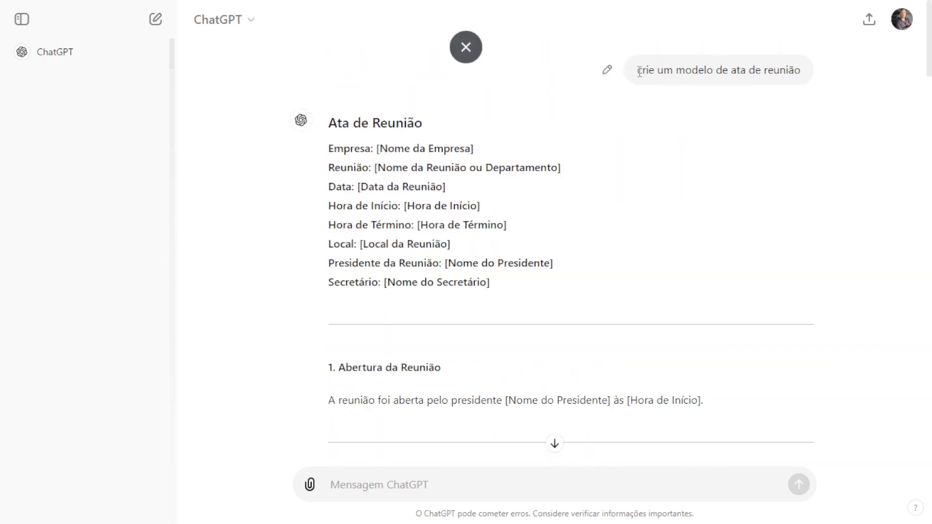
pyautogui.moveTo(636, 69); pyautogui.dragTo(805, 68)
pyautogui.hotkey('ctrl', 'c')
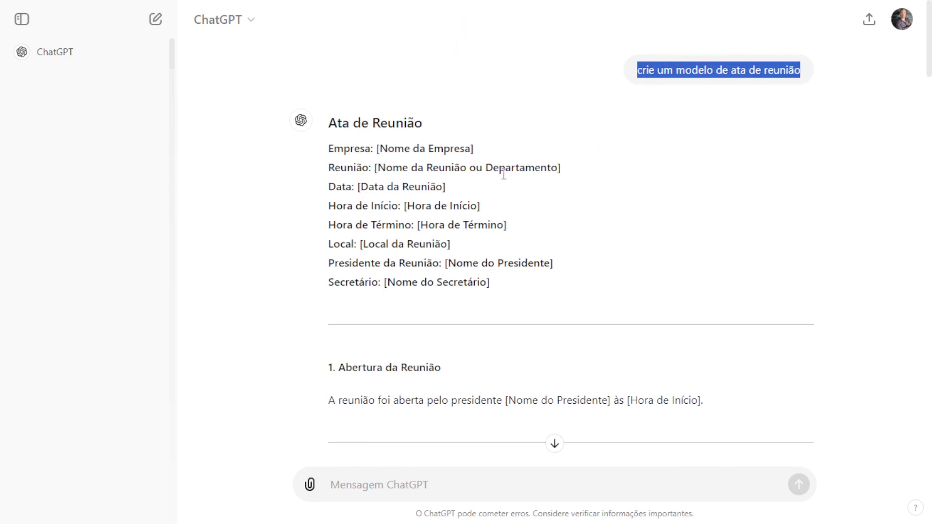
pyautogui.click(409, 481)
pyautogui.hotkey('ctrl', 'v')
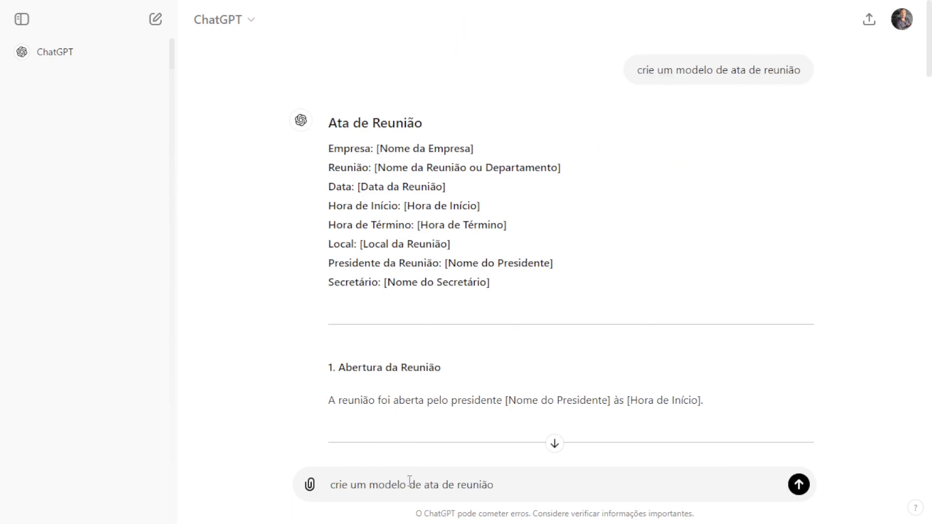
# Insert "templetade de" before "ata de reunião" in the draft prompt.
pyautogui.press('Left')
pyautogui.press('Left')
pyautogui.press('Left')
pyautogui.press('Left')
pyautogui.press('Left')
pyautogui.press('Left')
pyautogui.press('Left')
pyautogui.press('Left')
pyautogui.press('Left')
pyautogui.press('Left')
pyautogui.press('Left')
pyautogui.press('Left')
pyautogui.press('Left')
pyautogui.write('templetade ')
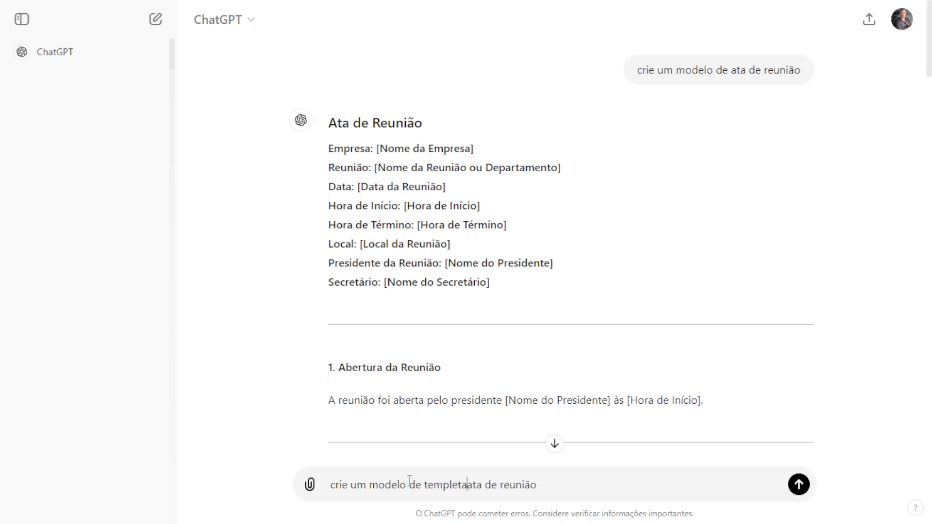
pyautogui.write('de')
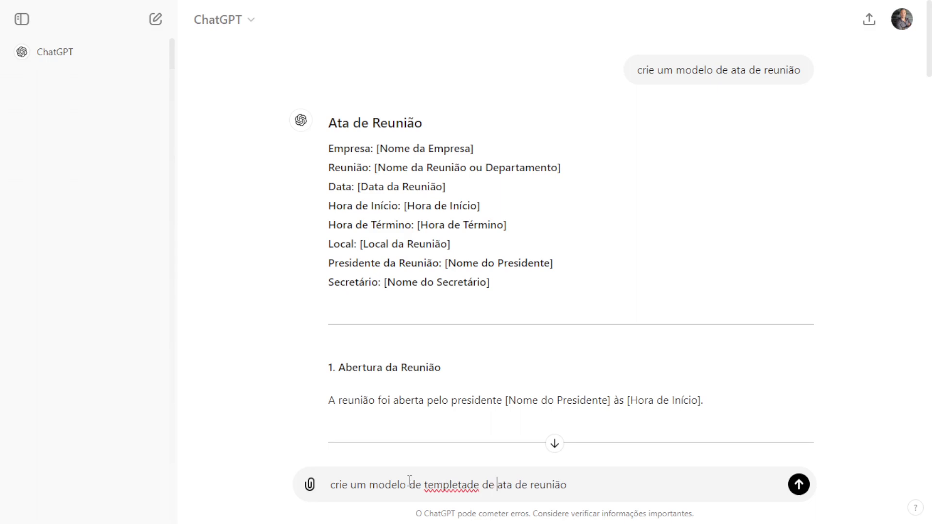
# Correct the inserted word to "template" so the draft reads "crie um modelo de template de ata de reunião".
pyautogui.press('Left')
pyautogui.press('Left')
pyautogui.press('Left')
pyautogui.press('Left')
pyautogui.press('Left')
pyautogui.press('Left')
pyautogui.press('Left')
pyautogui.press('Left')
pyautogui.hotkey('shift', 'Right')
pyautogui.hotkey('shift', 'Right')
pyautogui.write('at')
pyautogui.press('Delete')
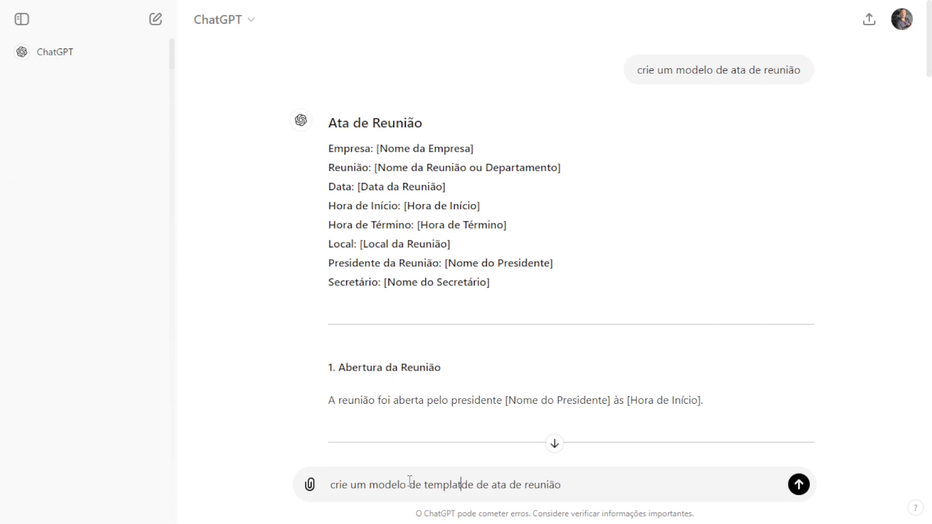
pyautogui.write('e')
pyautogui.hotkey('shift', 'Right')
pyautogui.hotkey('shift', 'Right')
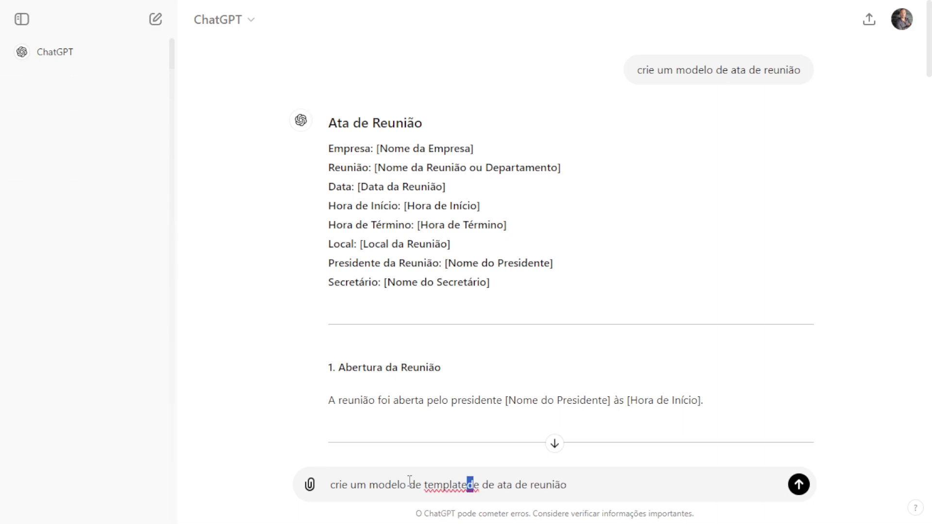
pyautogui.press('Delete')
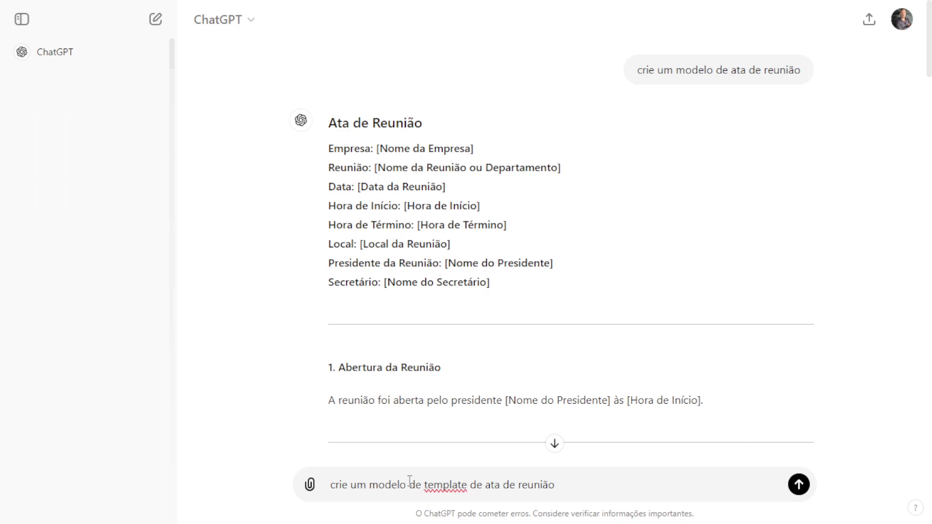
# Send the prompt "crie um modelo de template de ata de reunião" and highlight the word "template" in the sent message.
pyautogui.press('Return')
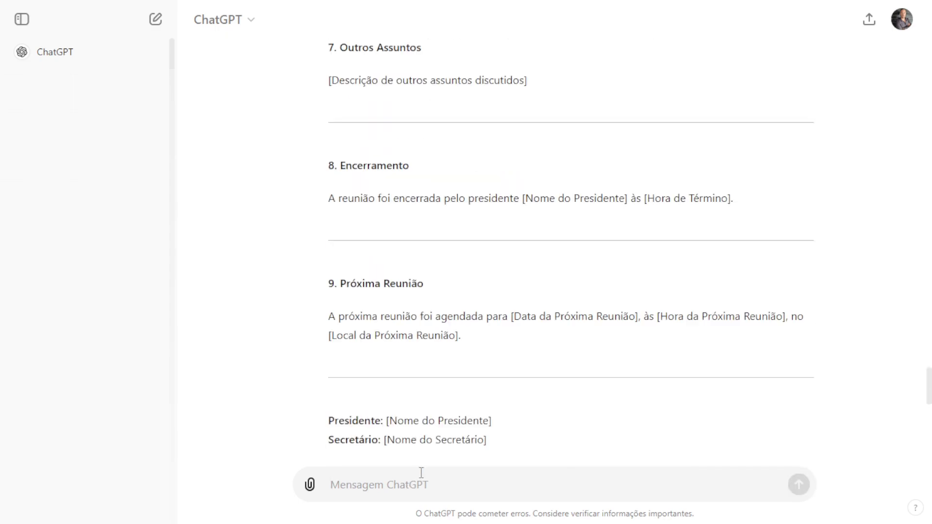
pyautogui.scroll(20, 526, 400)
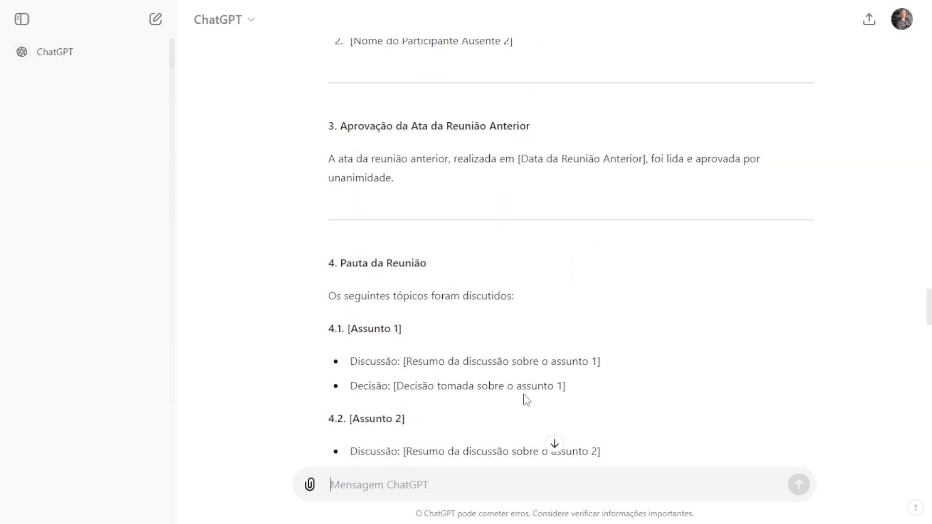
pyautogui.scroll(15, 527, 401)
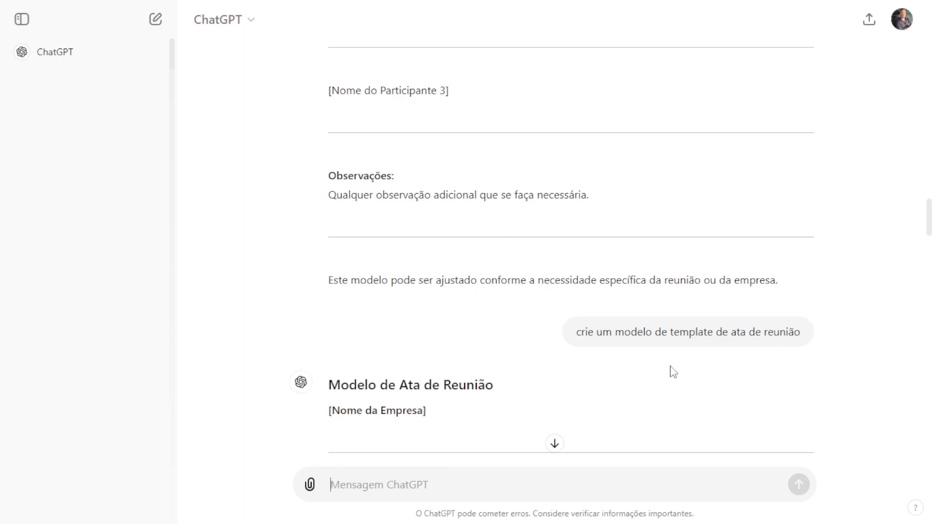
pyautogui.doubleClick(679, 335)
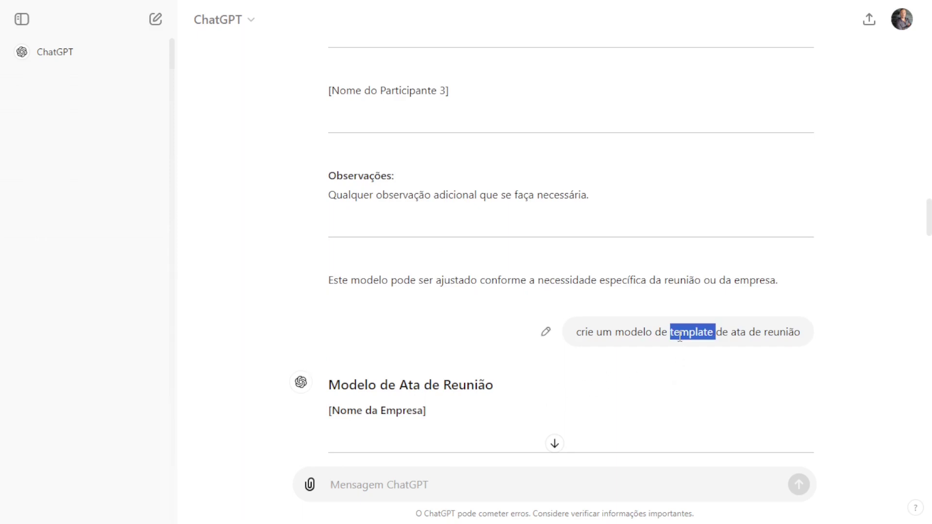
pyautogui.click(679, 335)
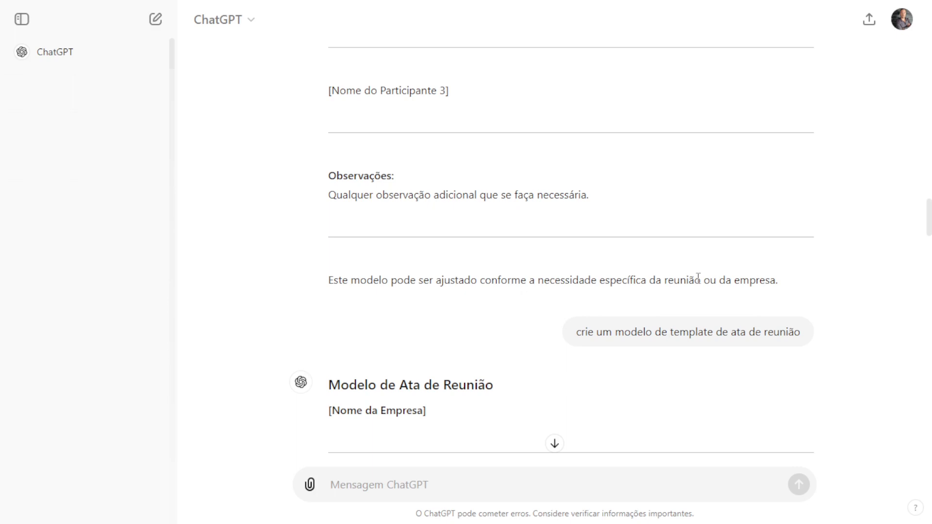
# Examine the new template from its meeting header and participant lists through to the Ações Pendentes table.
pyautogui.scroll(-5, 599, 278)
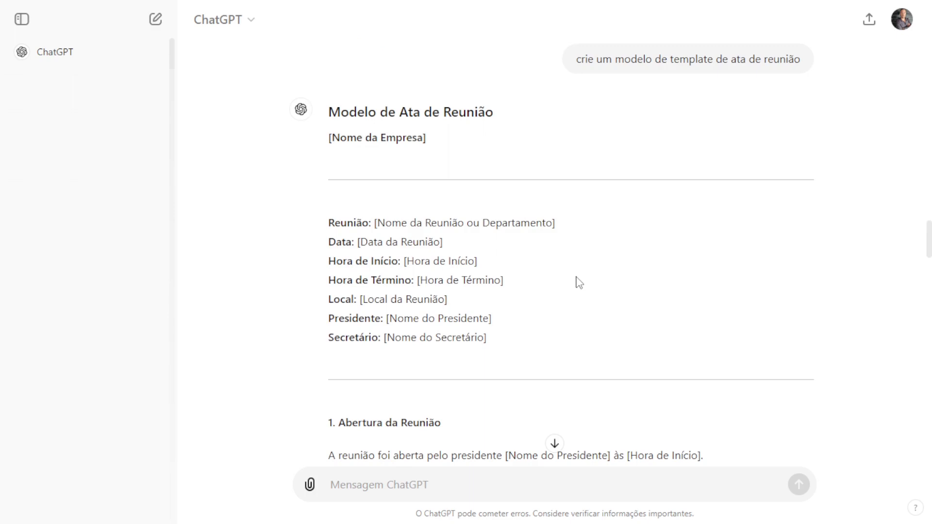
pyautogui.scroll(-4, 352, 274)
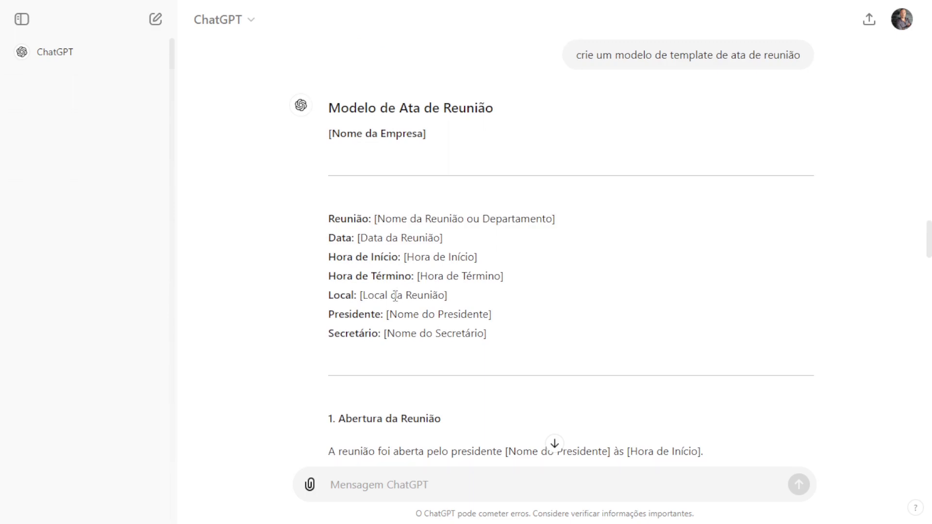
pyautogui.scroll(-5, 359, 237)
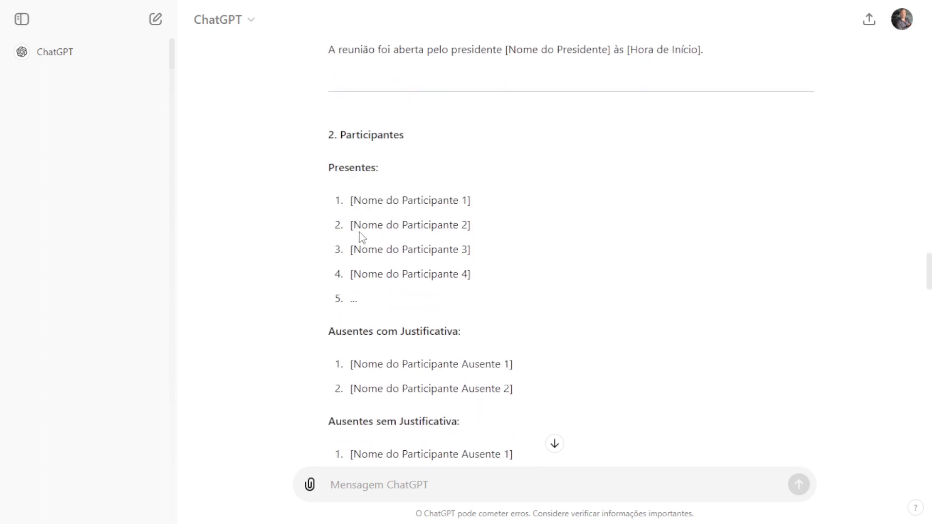
pyautogui.scroll(-3, 359, 237)
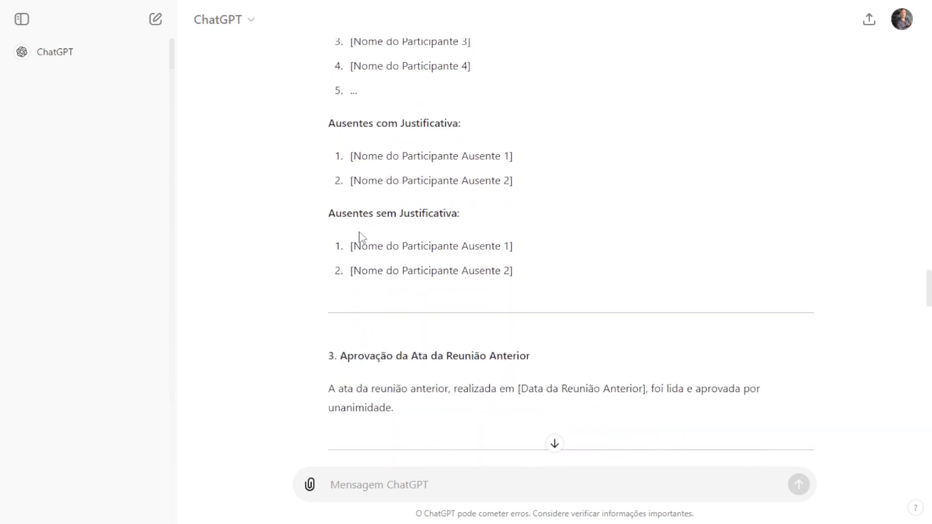
pyautogui.scroll(-10, 359, 237)
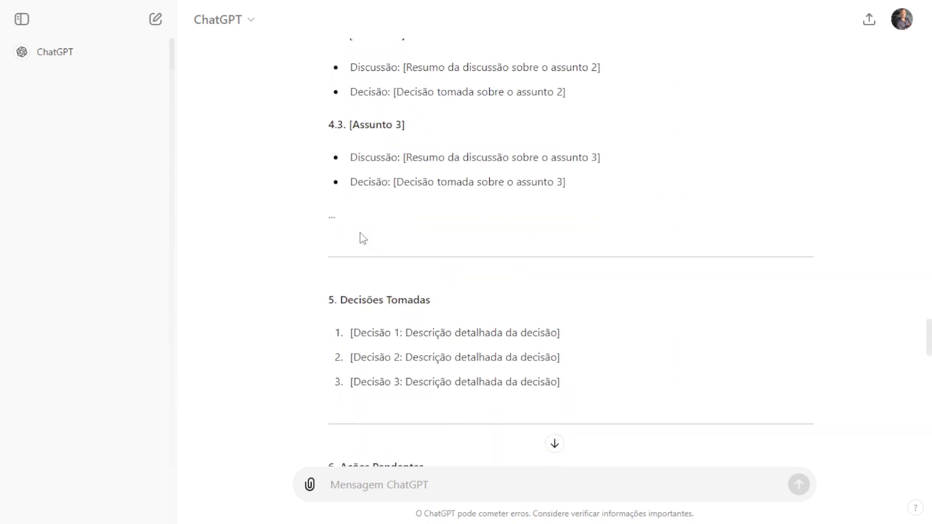
pyautogui.scroll(-4, 363, 237)
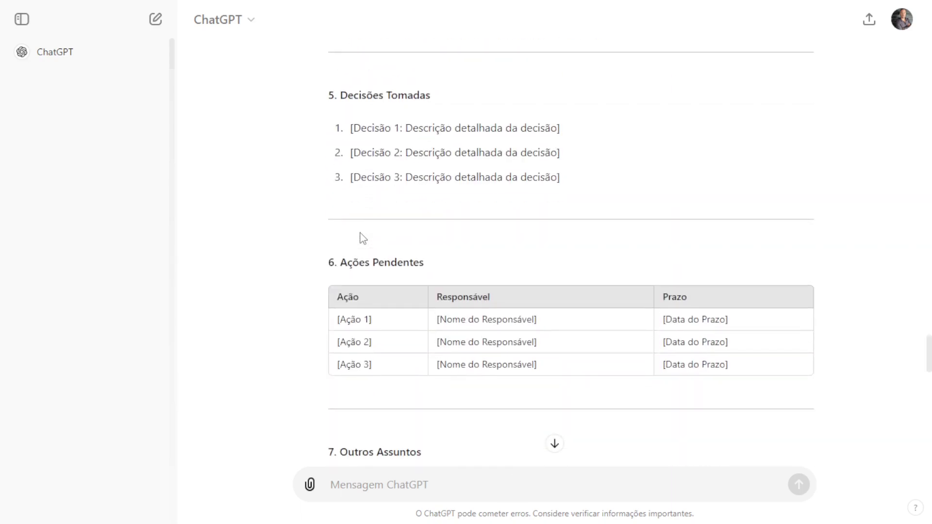
pyautogui.moveTo(339, 252); pyautogui.dragTo(412, 262)
pyautogui.click(420, 258)
pyautogui.moveTo(755, 372); pyautogui.dragTo(385, 298)
pyautogui.click(381, 335)
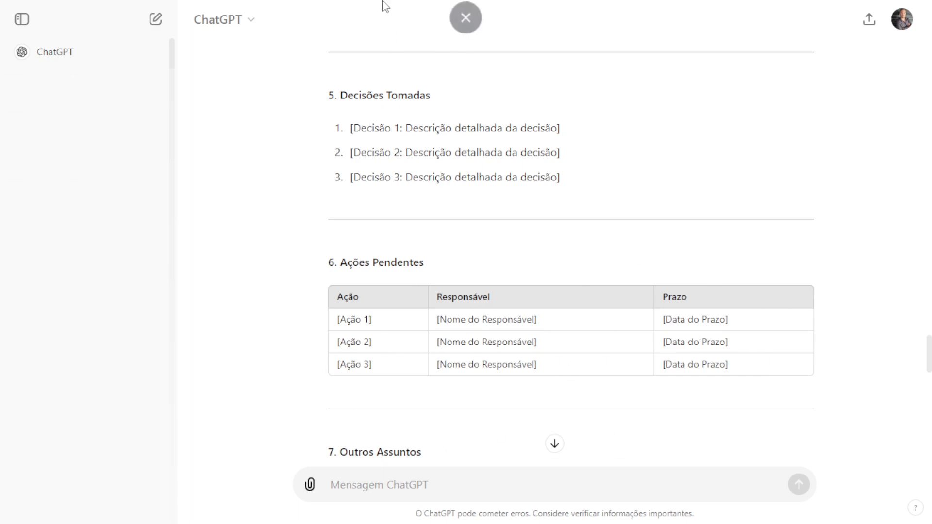
# Recheck the Pauta da Reunião topics, then read the remaining sections through the Assinaturas and Observações blocks.
pyautogui.scroll(2, 446, 281)
pyautogui.scroll(3, 447, 281)
pyautogui.scroll(3, 430, 166)
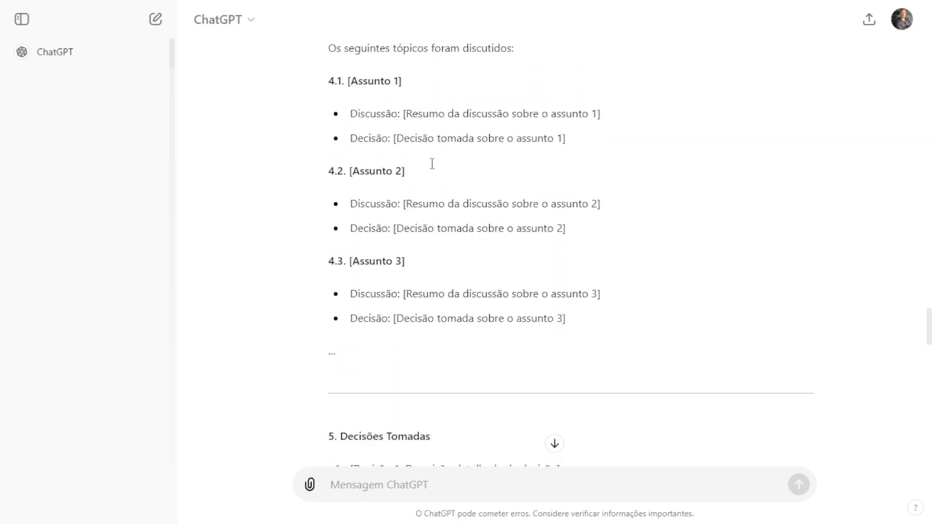
pyautogui.scroll(-8, 433, 169)
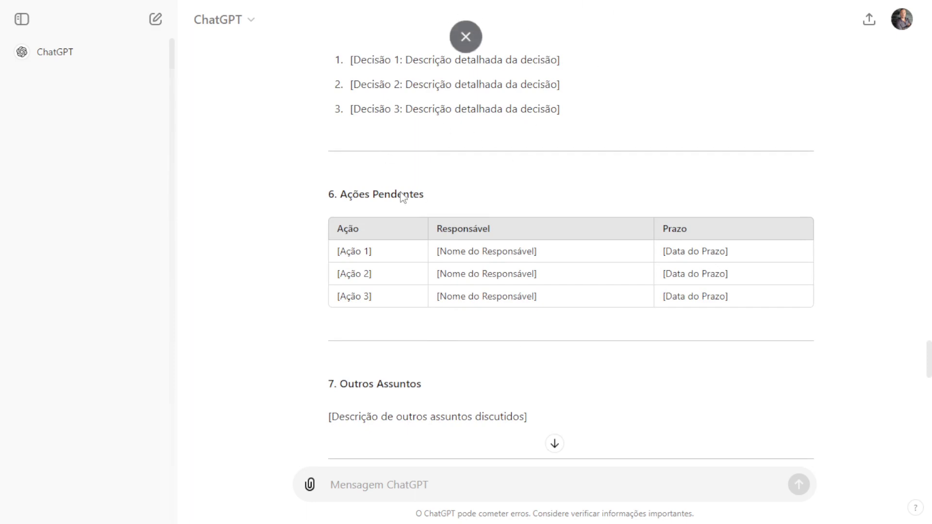
pyautogui.scroll(-3, 437, 202)
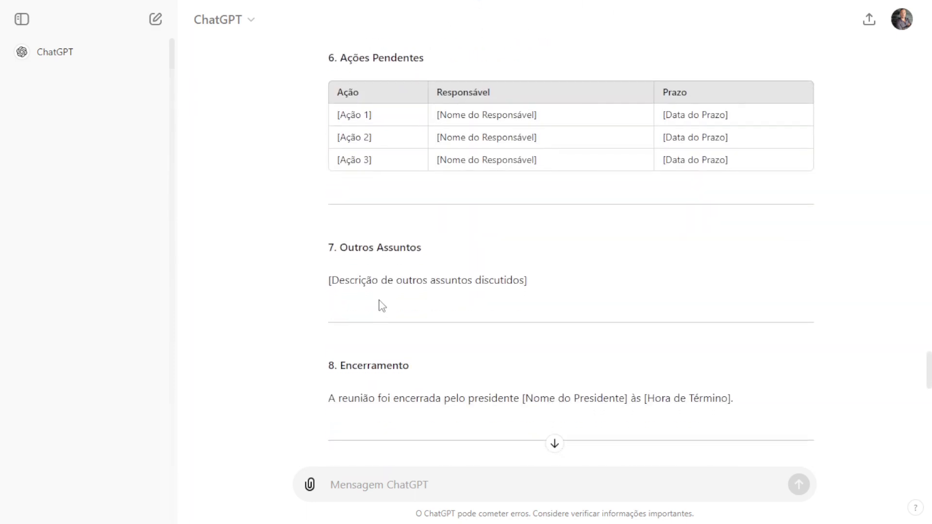
pyautogui.scroll(-1, 389, 335)
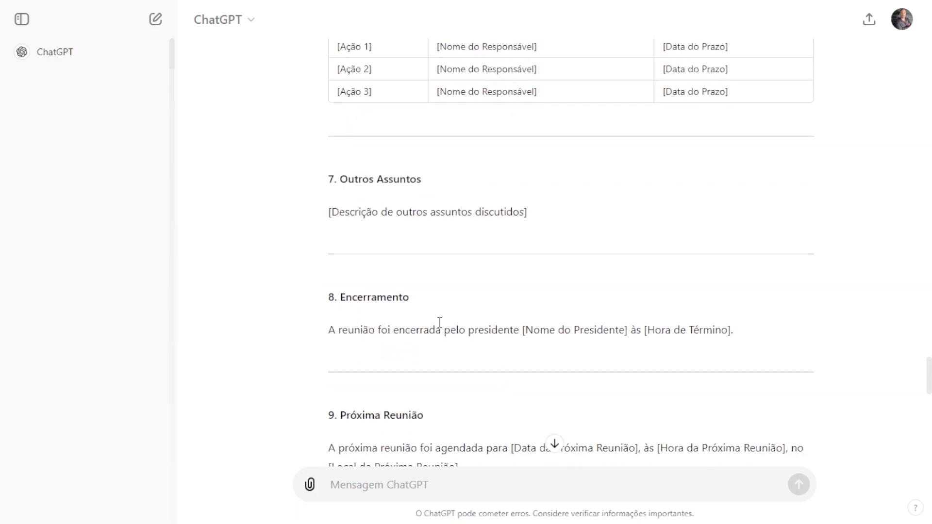
pyautogui.scroll(-1, 439, 322)
pyautogui.scroll(-4, 497, 260)
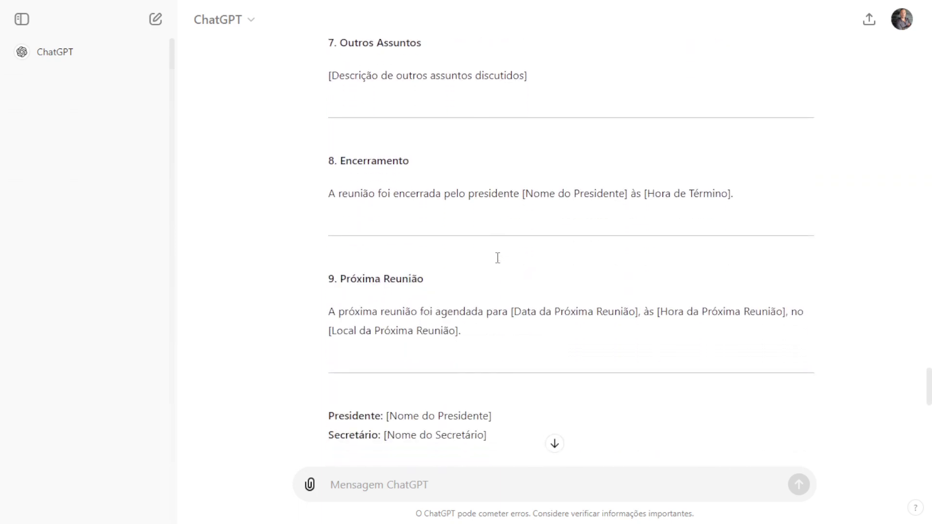
pyautogui.scroll(-2, 497, 264)
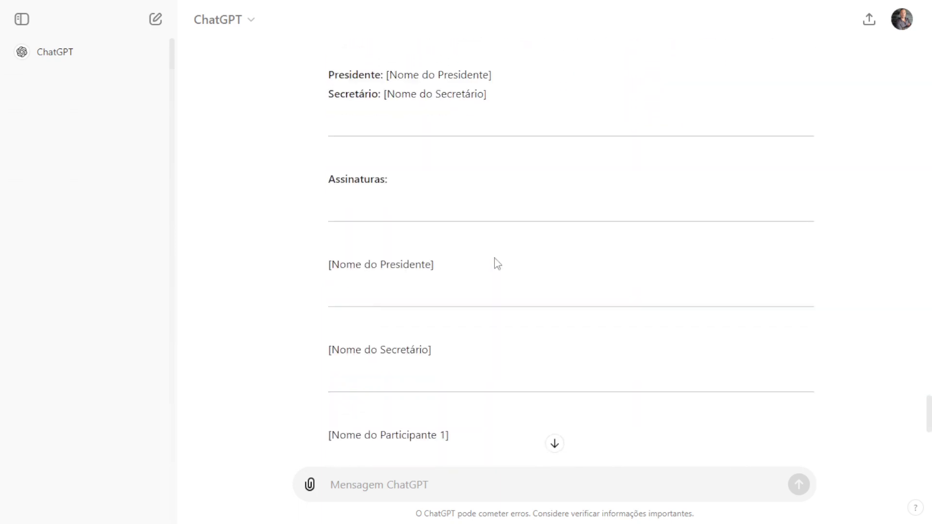
pyautogui.scroll(-6, 497, 264)
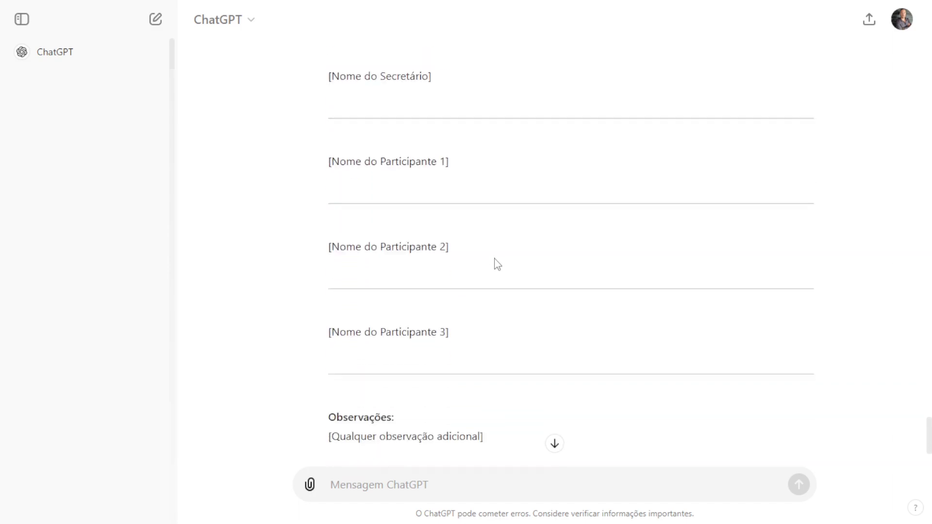
# Go back to the template prompt, highlight its full text, and return to the end of the response.
pyautogui.scroll(13, 497, 263)
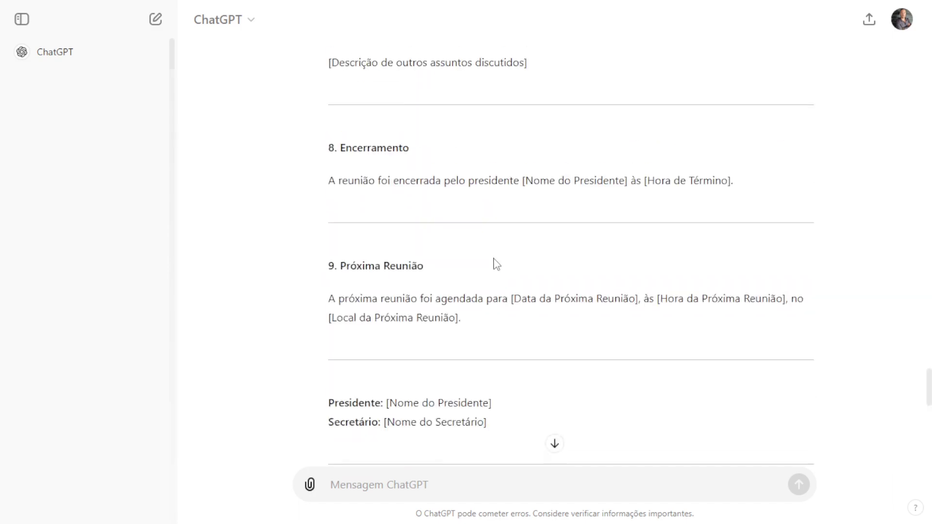
pyautogui.scroll(4, 497, 264)
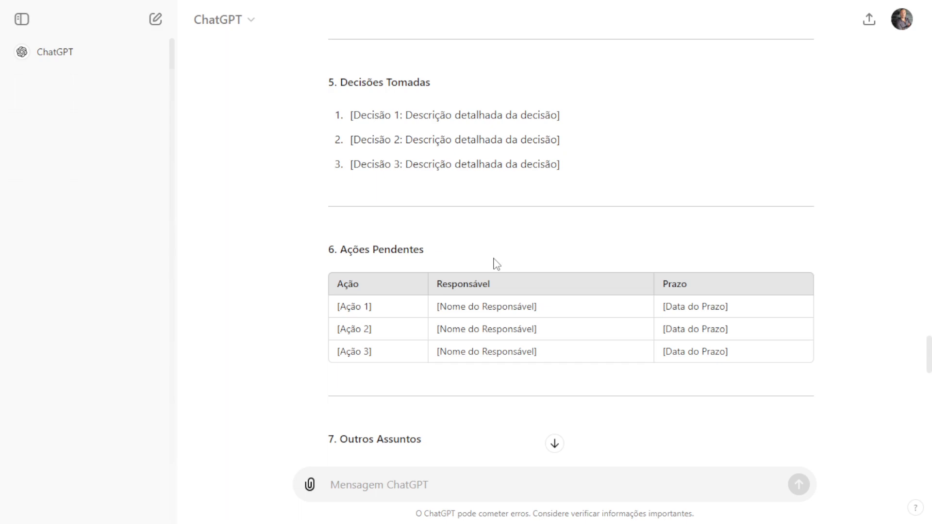
pyautogui.scroll(20, 496, 264)
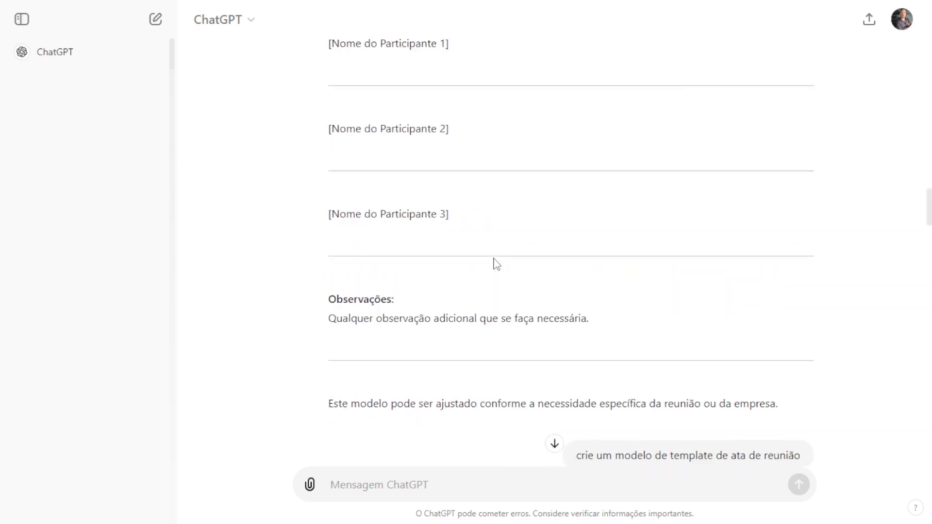
pyautogui.scroll(-3, 500, 277)
pyautogui.moveTo(576, 318); pyautogui.dragTo(822, 329)
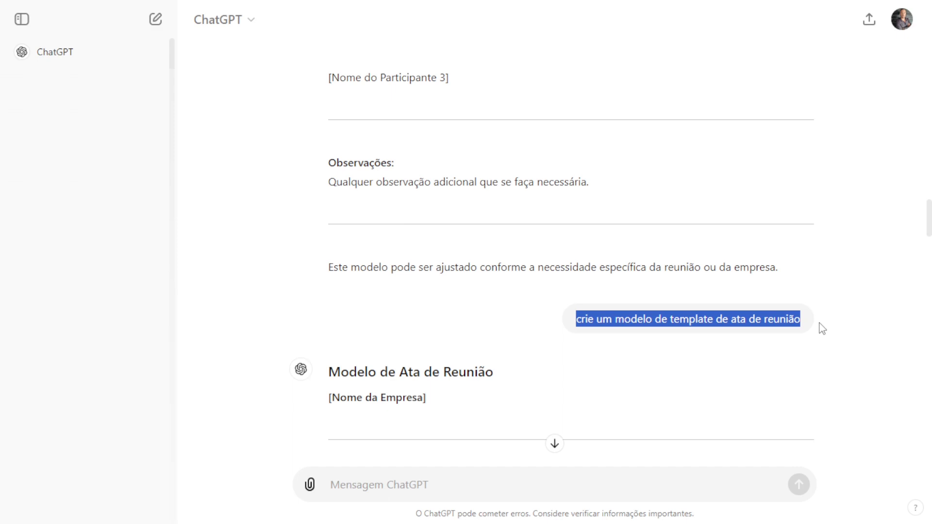
pyautogui.scroll(-20, 626, 289)
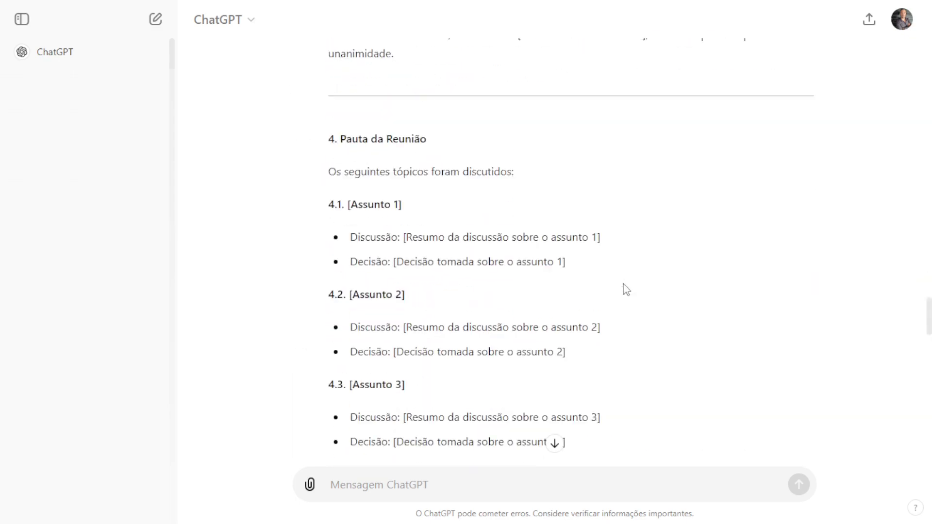
pyautogui.scroll(-15, 626, 290)
pyautogui.click(553, 444)
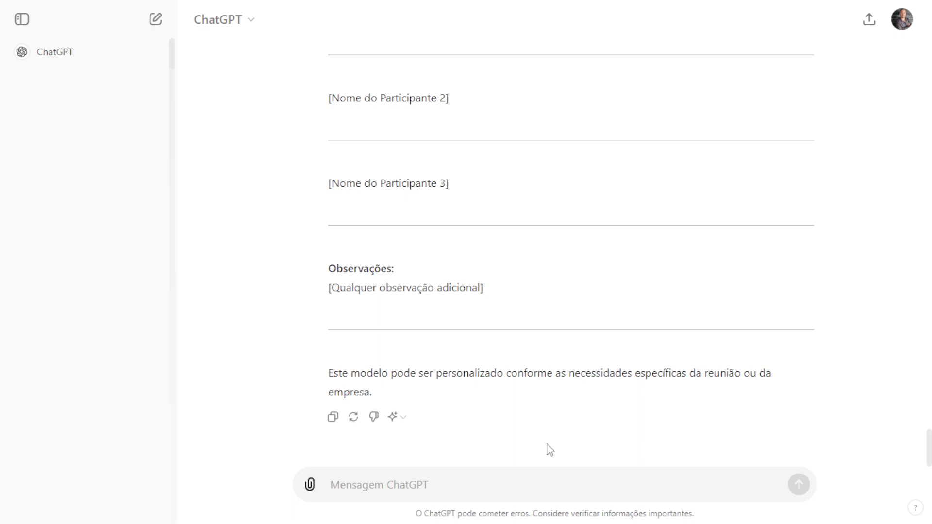
# Review the new template's header fields, Abertura da Reunião and Participantes sections, highlighting their text while reading.
pyautogui.scroll(20, 549, 449)
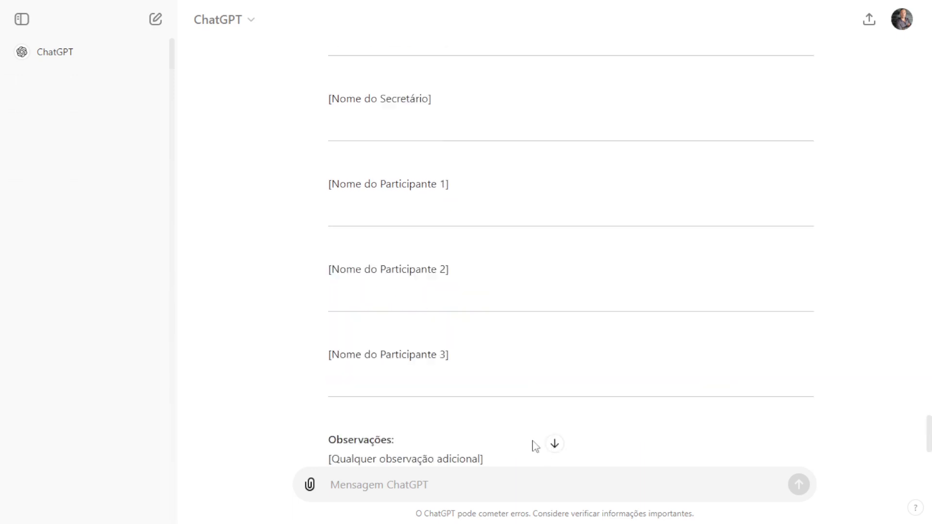
pyautogui.scroll(15, 494, 355)
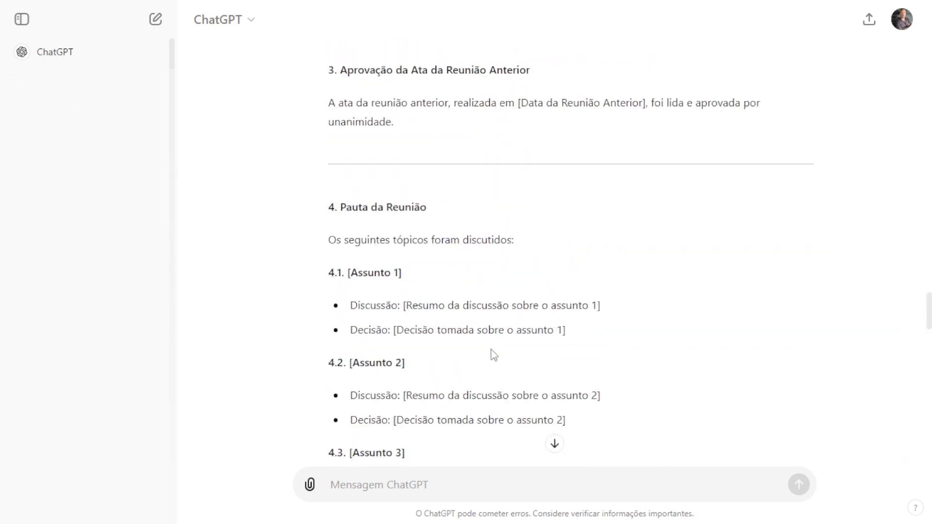
pyautogui.scroll(4, 493, 355)
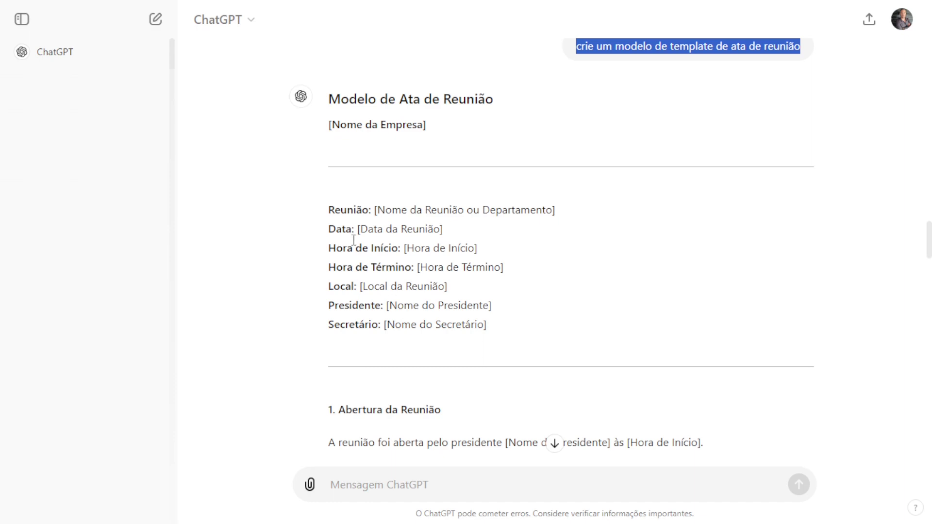
pyautogui.moveTo(327, 210); pyautogui.dragTo(556, 326)
pyautogui.scroll(-3, 555, 326)
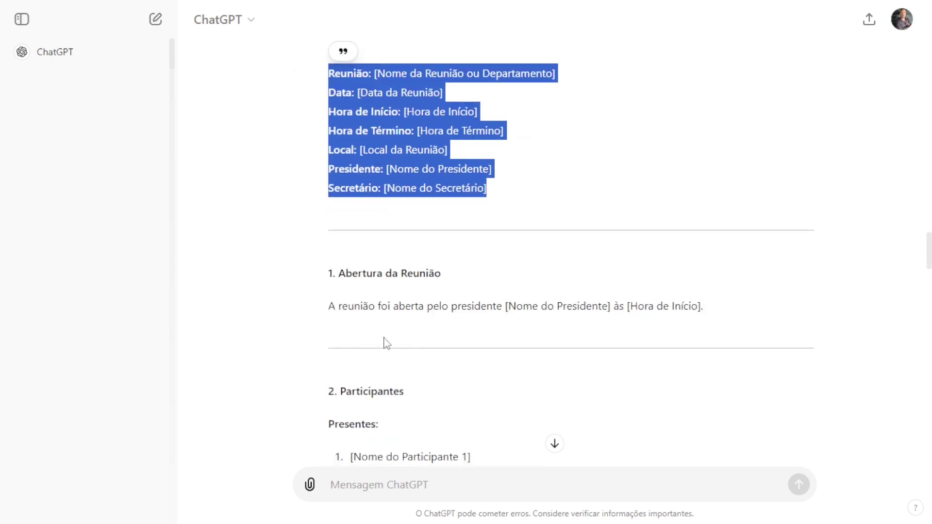
pyautogui.moveTo(332, 295); pyautogui.dragTo(592, 302)
pyautogui.scroll(-3, 364, 239)
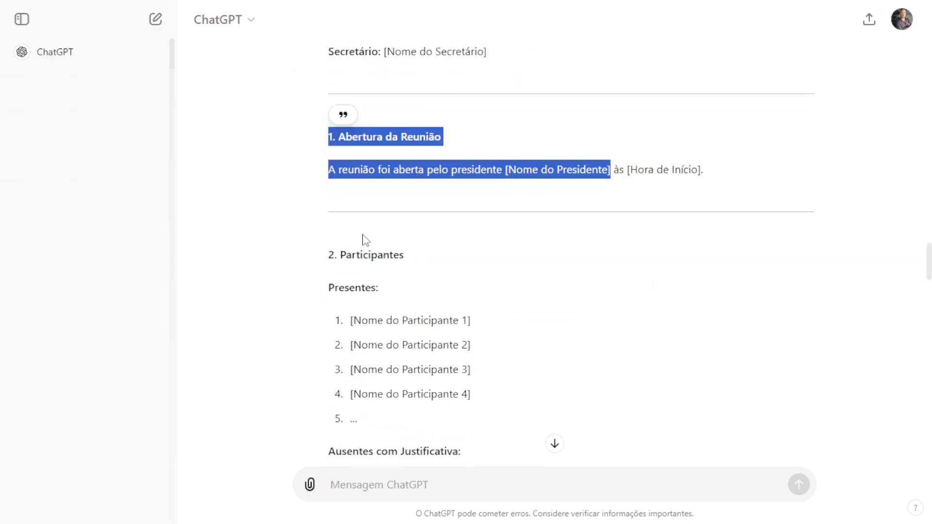
pyautogui.moveTo(334, 254); pyautogui.dragTo(426, 293)
pyautogui.scroll(-3, 312, 251)
pyautogui.moveTo(326, 219); pyautogui.dragTo(452, 293)
pyautogui.scroll(-3, 340, 252)
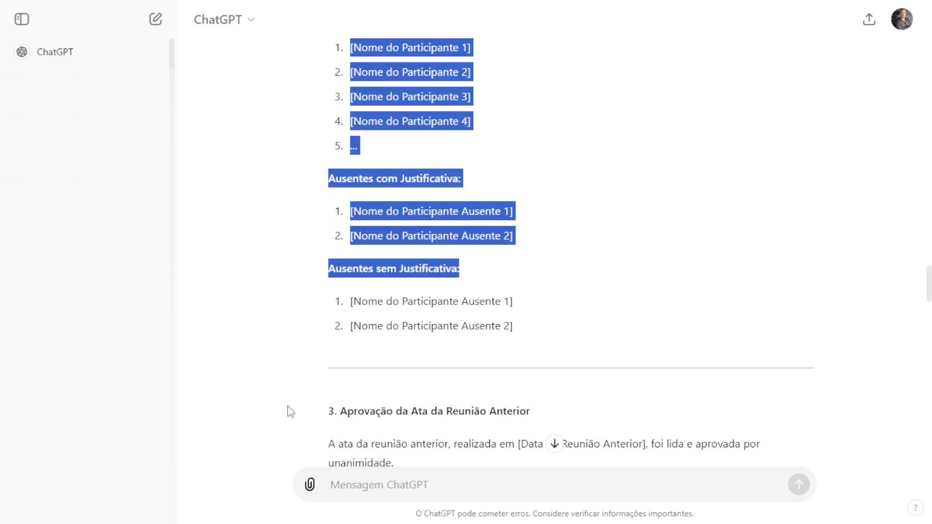
# Read from Aprovação da Ata da Reunião Anterior to the closing note, skimming back over the middle sections once.
pyautogui.scroll(-8, 537, 397)
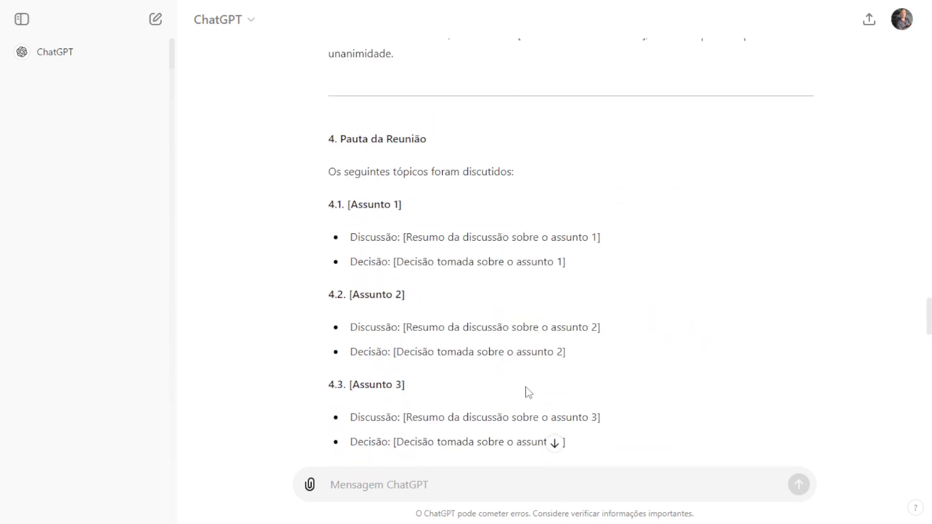
pyautogui.scroll(-11, 531, 393)
pyautogui.scroll(-4, 525, 390)
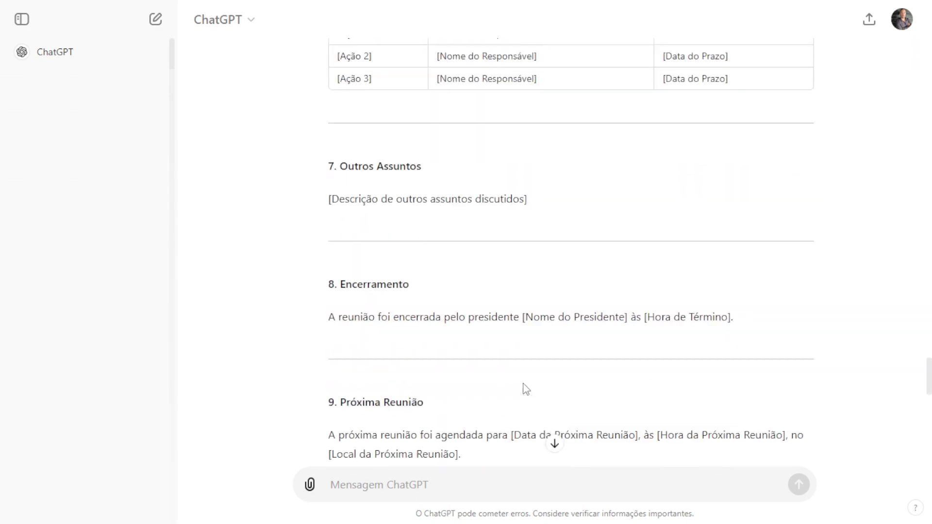
pyautogui.scroll(-12, 525, 389)
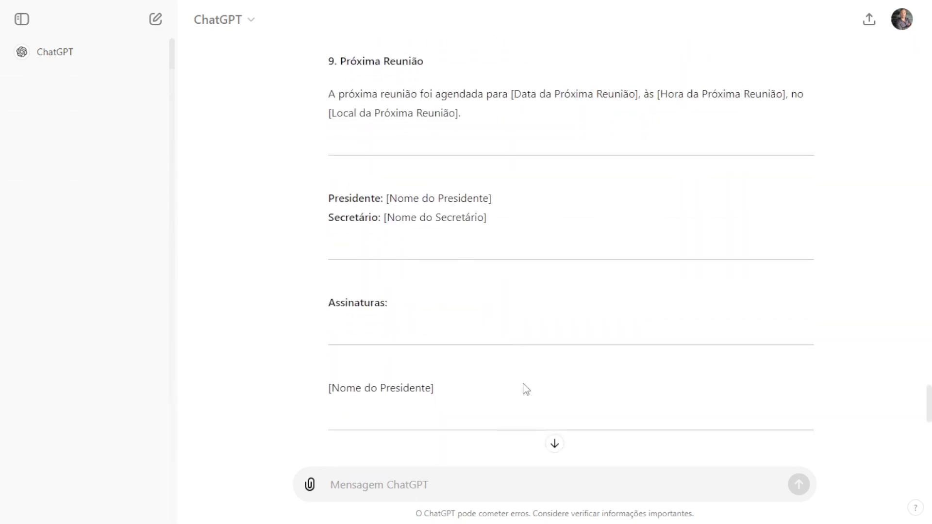
pyautogui.scroll(-5, 526, 389)
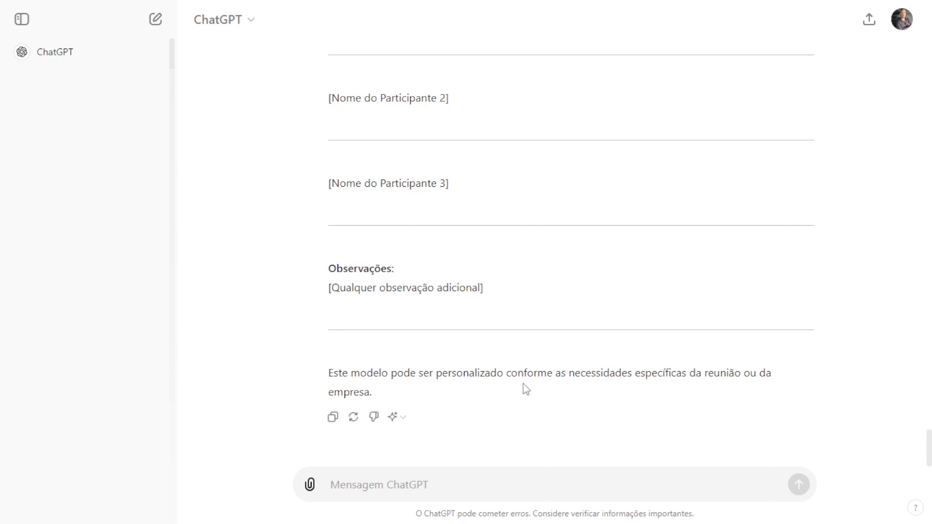
pyautogui.scroll(15, 526, 386)
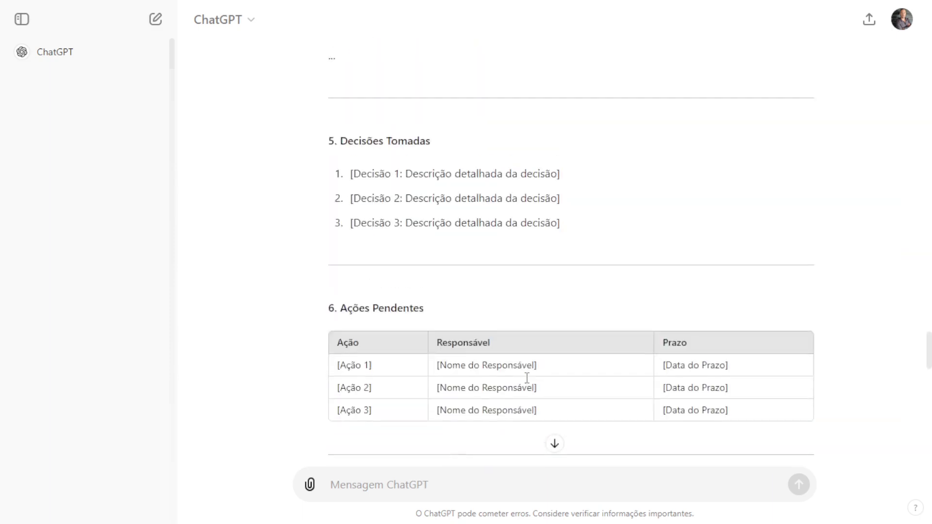
pyautogui.scroll(5, 526, 378)
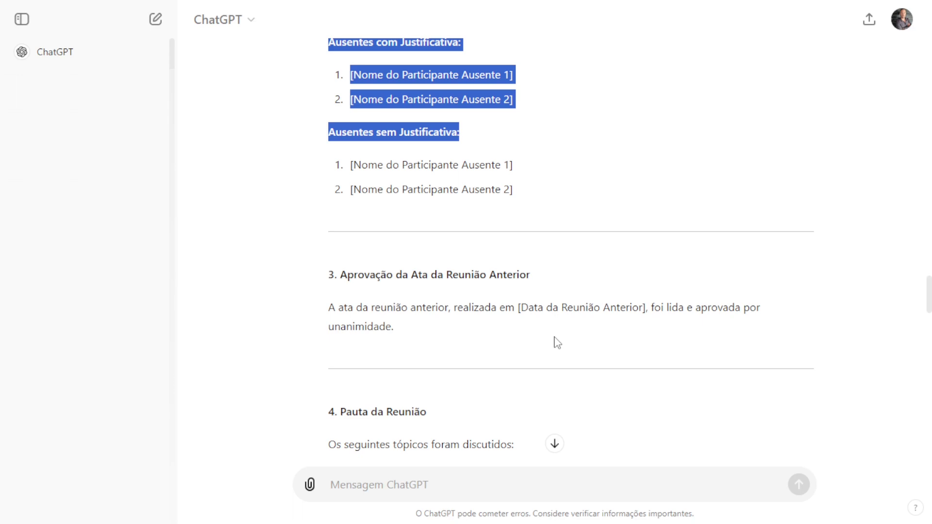
pyautogui.scroll(-20, 557, 343)
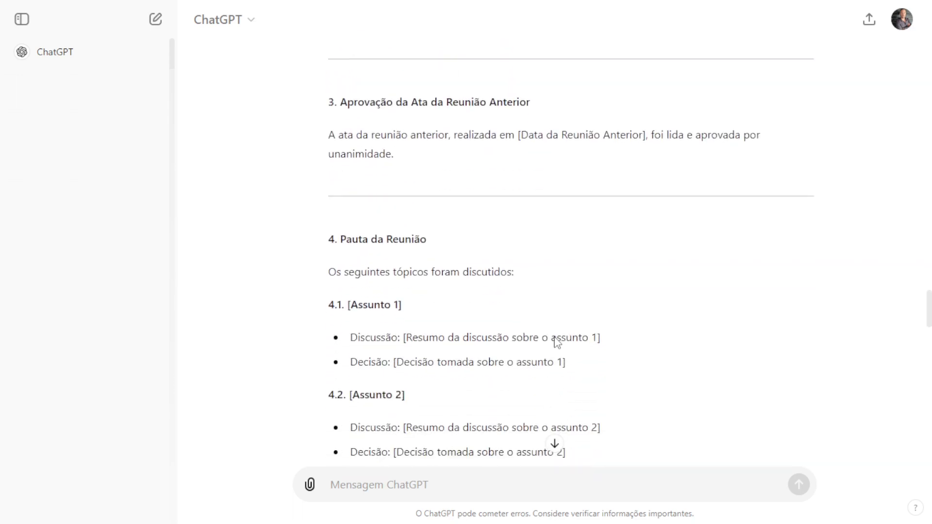
pyautogui.scroll(-8, 557, 342)
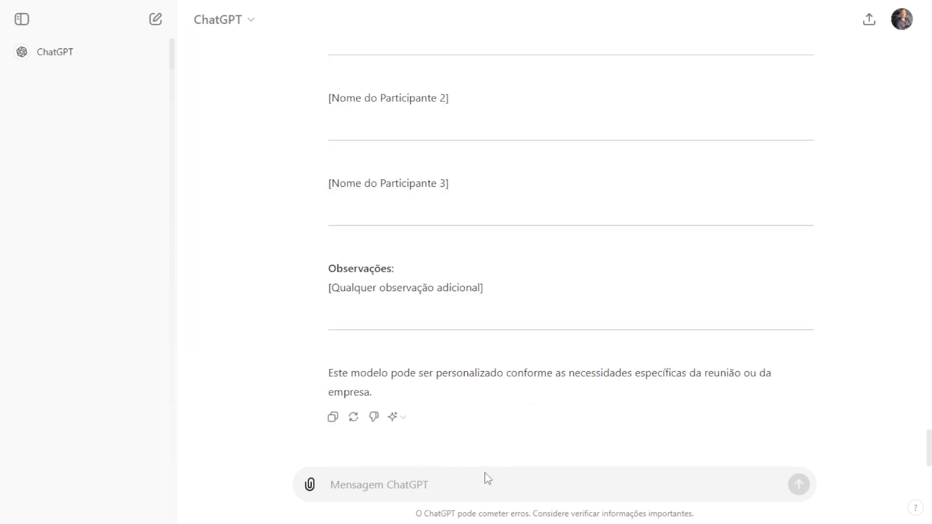